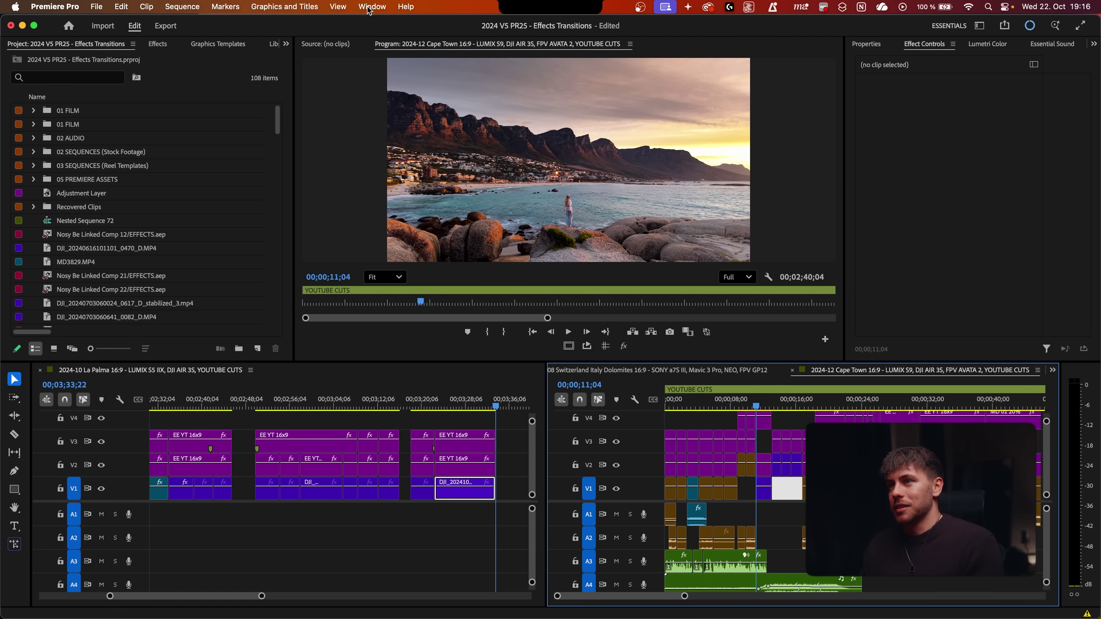
Open the Film Impact Dashboard extension and show its Lights & Blurs FX effects
click(369, 7)
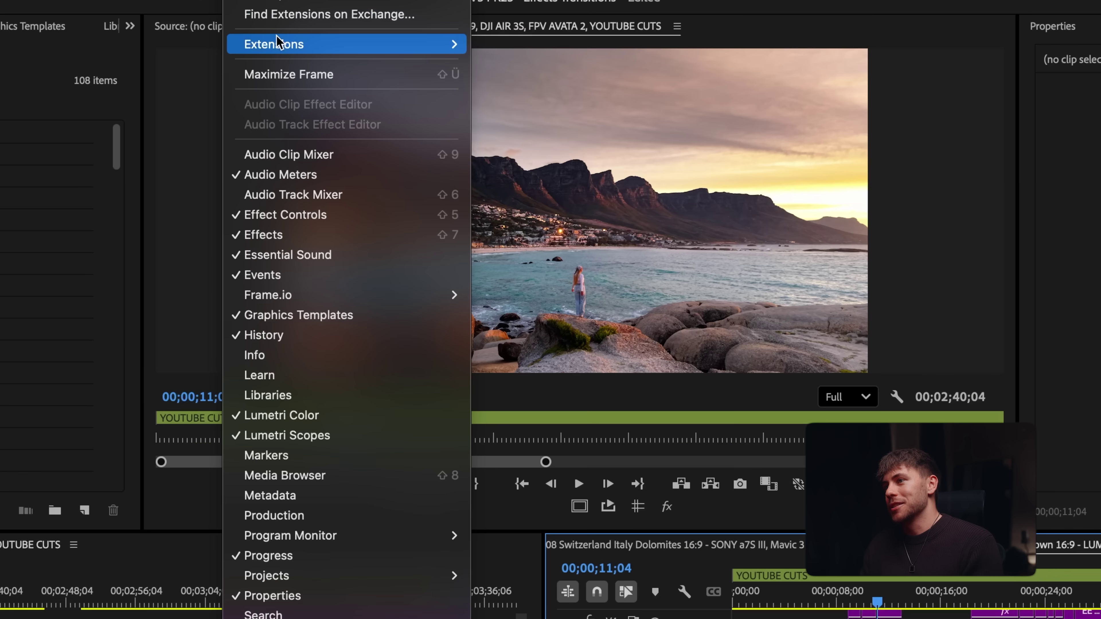
mouse_move(379, 54)
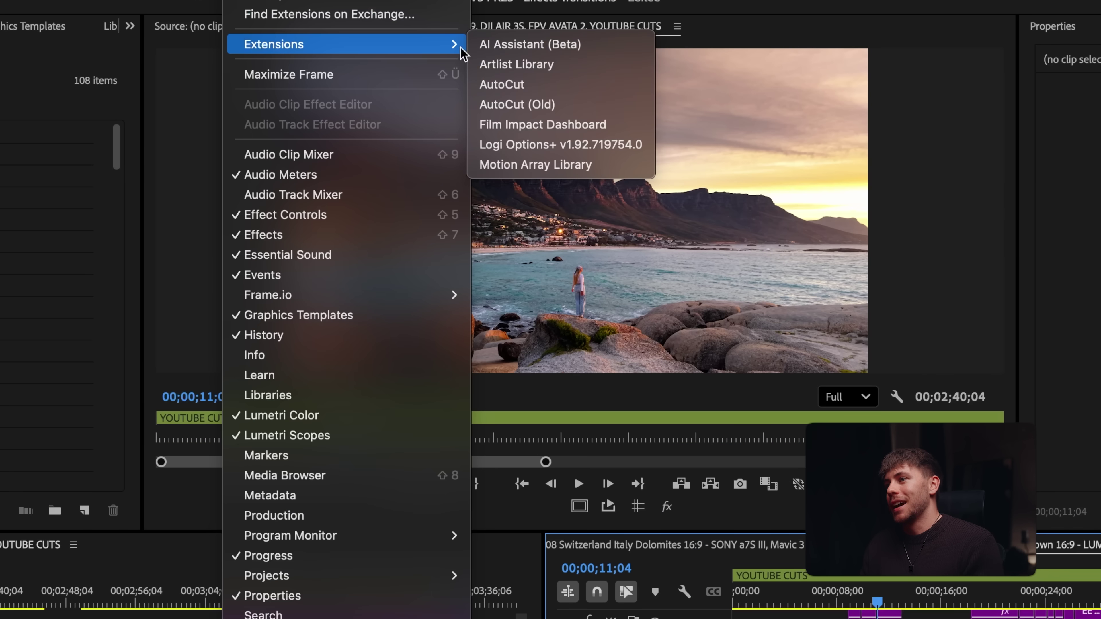
click(593, 126)
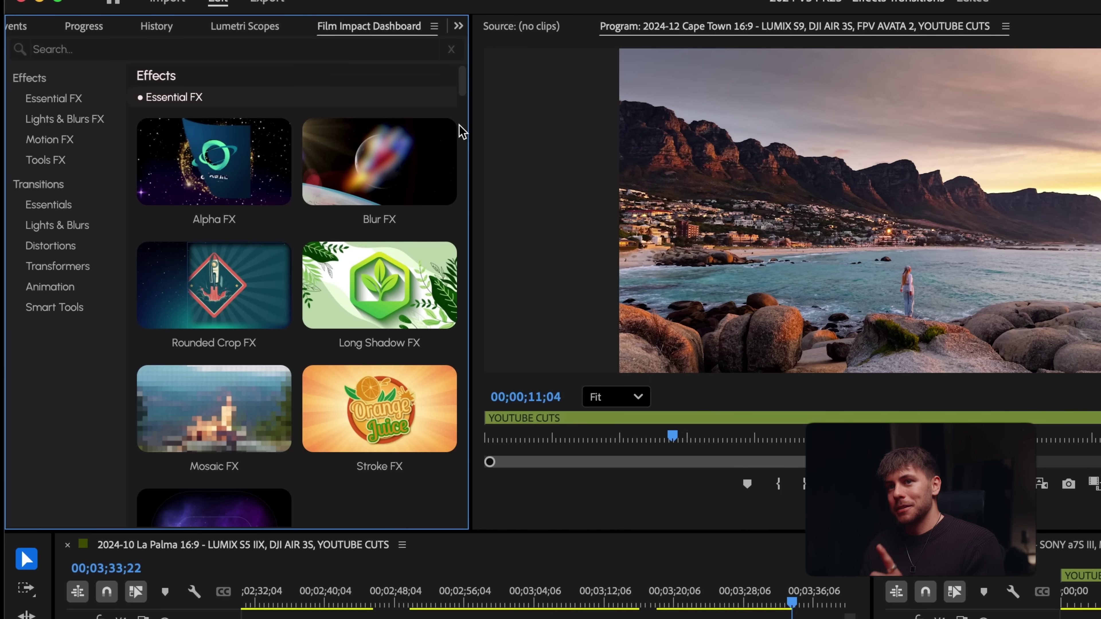
mouse_move(429, 129)
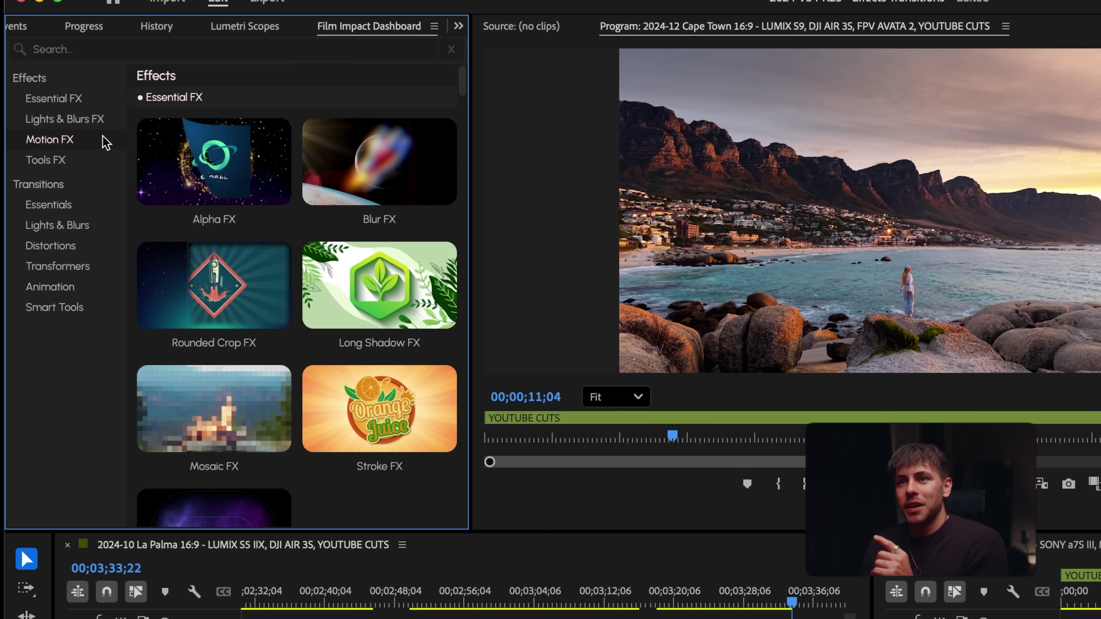
click(54, 121)
mouse_move(233, 449)
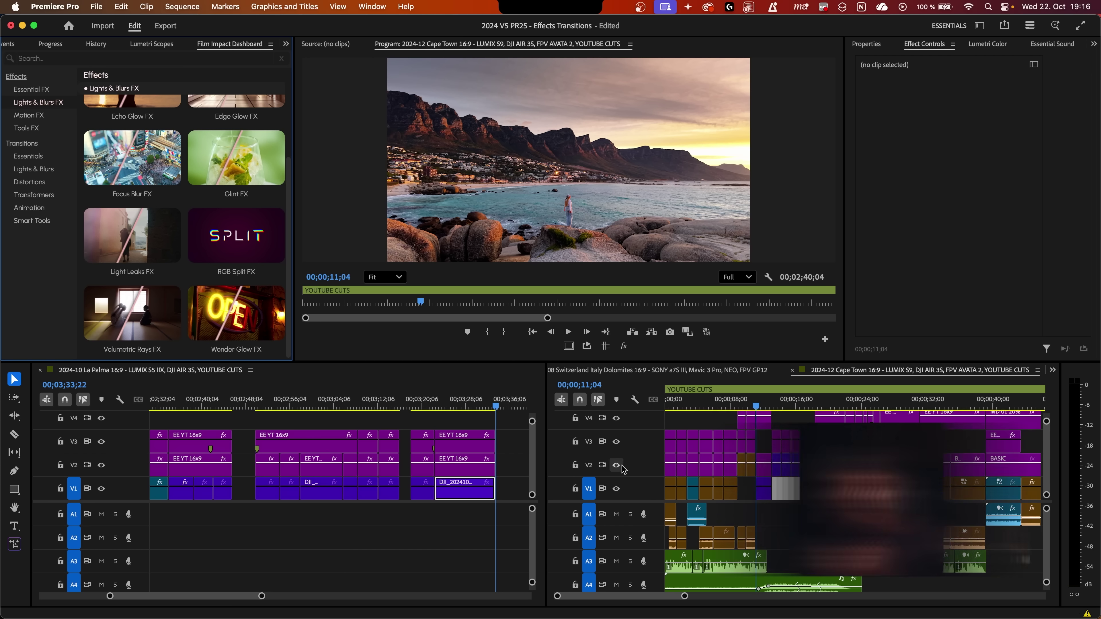
Apply Volumetric Rays FX to the V1 clip of the woman on the coastal rocks in the Cape Town sequence
click(766, 494)
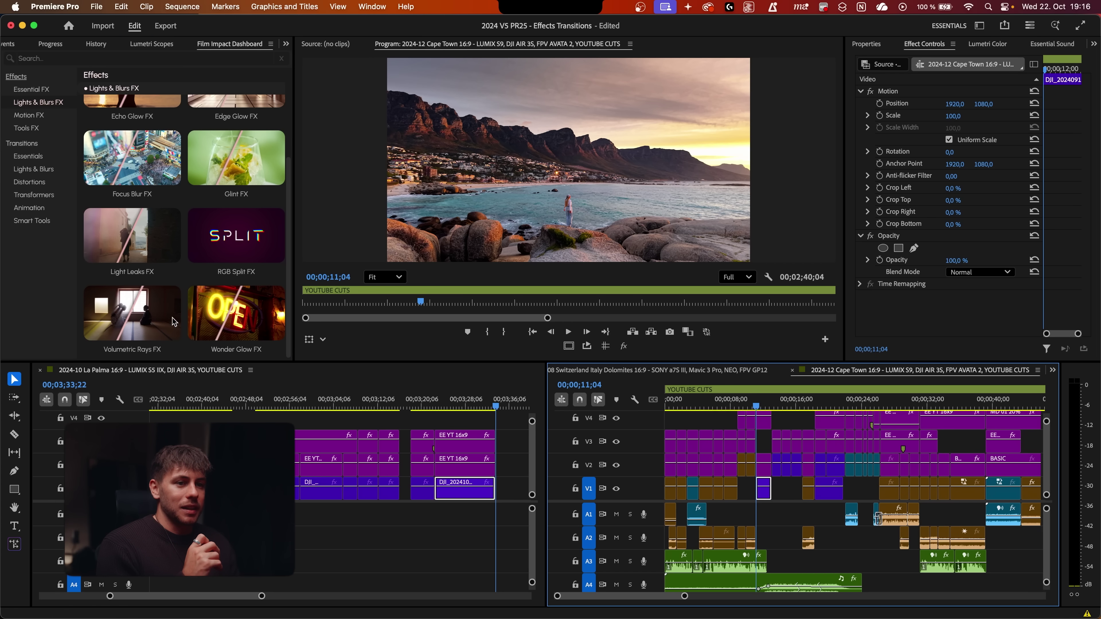
click(132, 350)
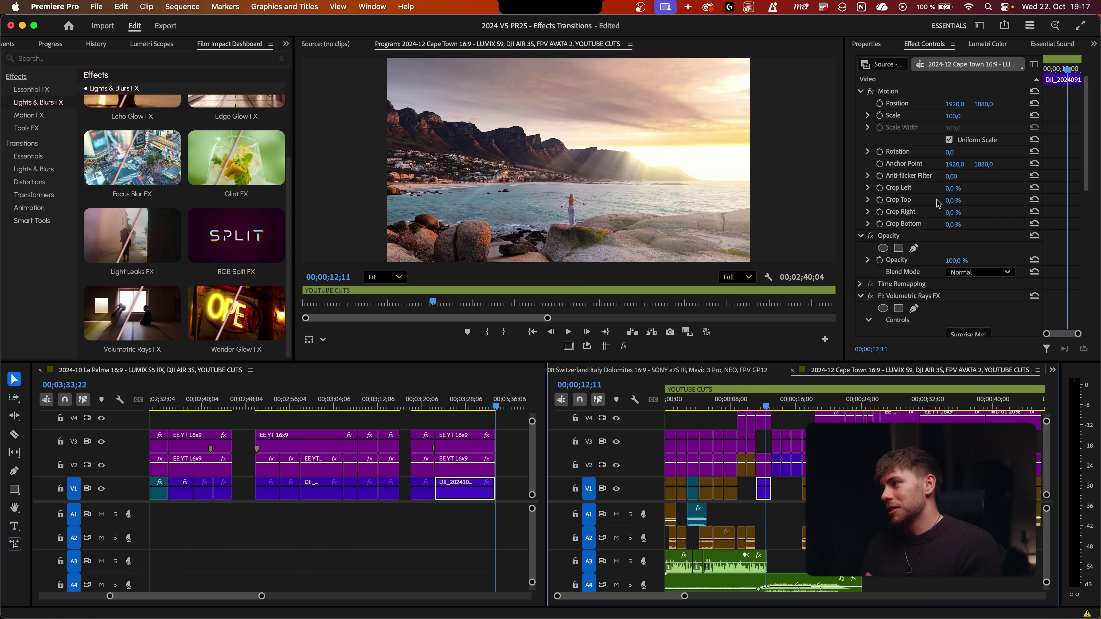
scroll(938, 203, down, 10)
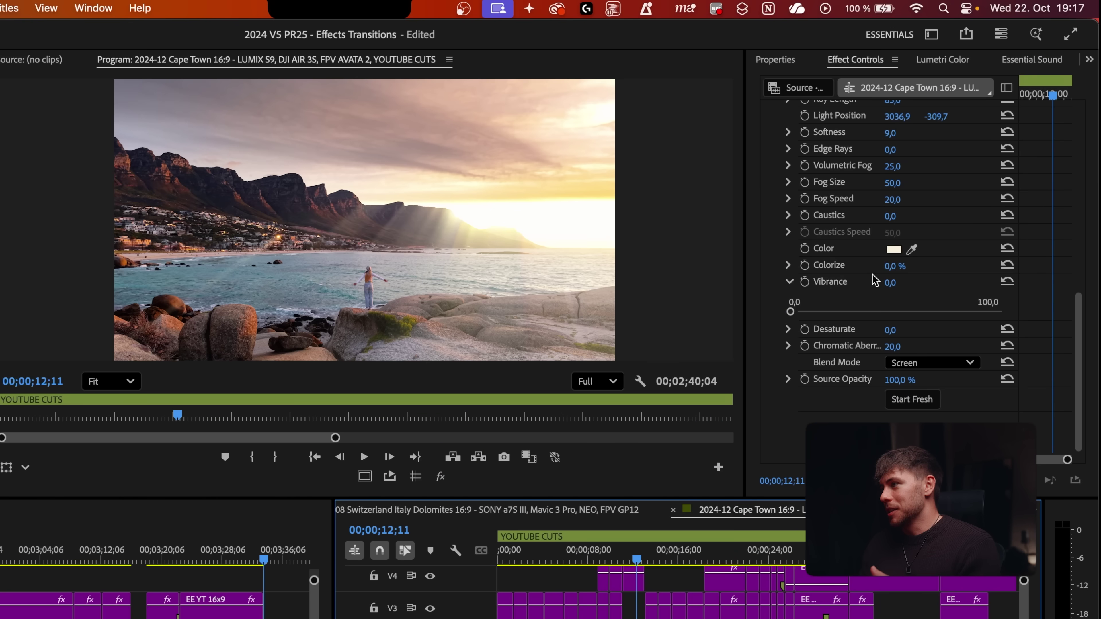
Set the Volumetric Rays FX Intensity to 40% and Highlights Only to 75
scroll(938, 203, up, 5)
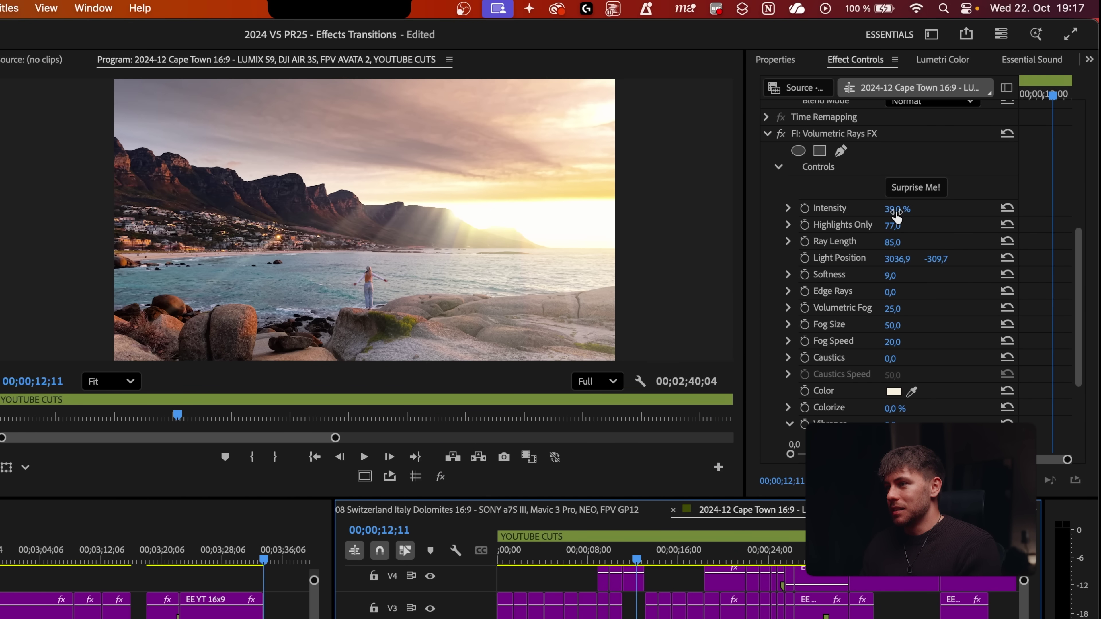
mouse_move(897, 215)
mouse_down()
mouse_move(872, 215)
mouse_move(904, 215)
mouse_up()
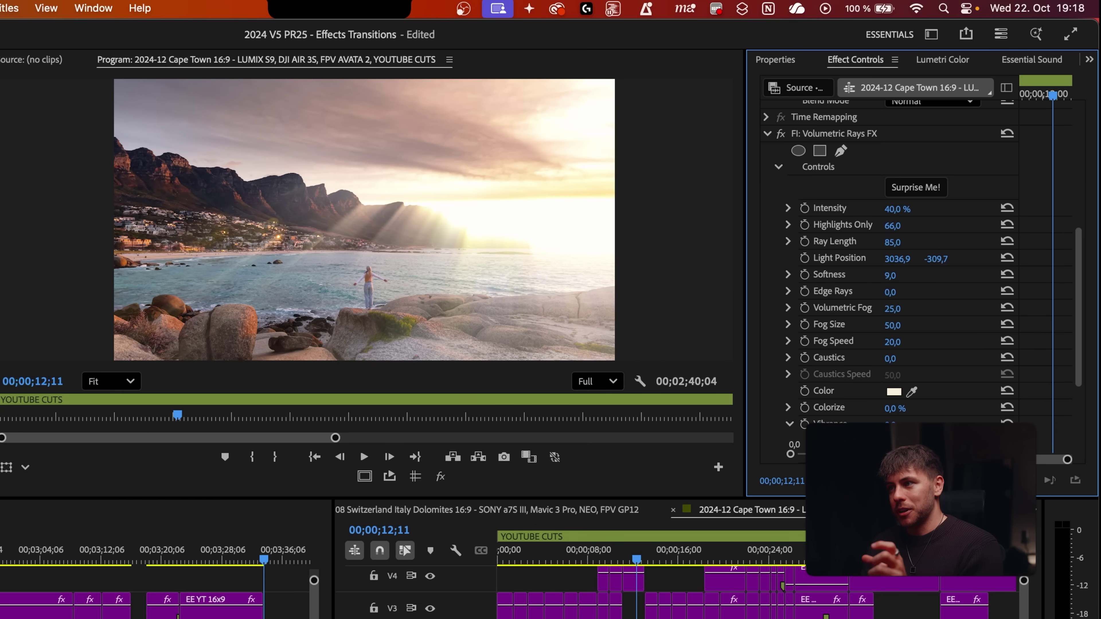
drag(885, 226, 893, 226)
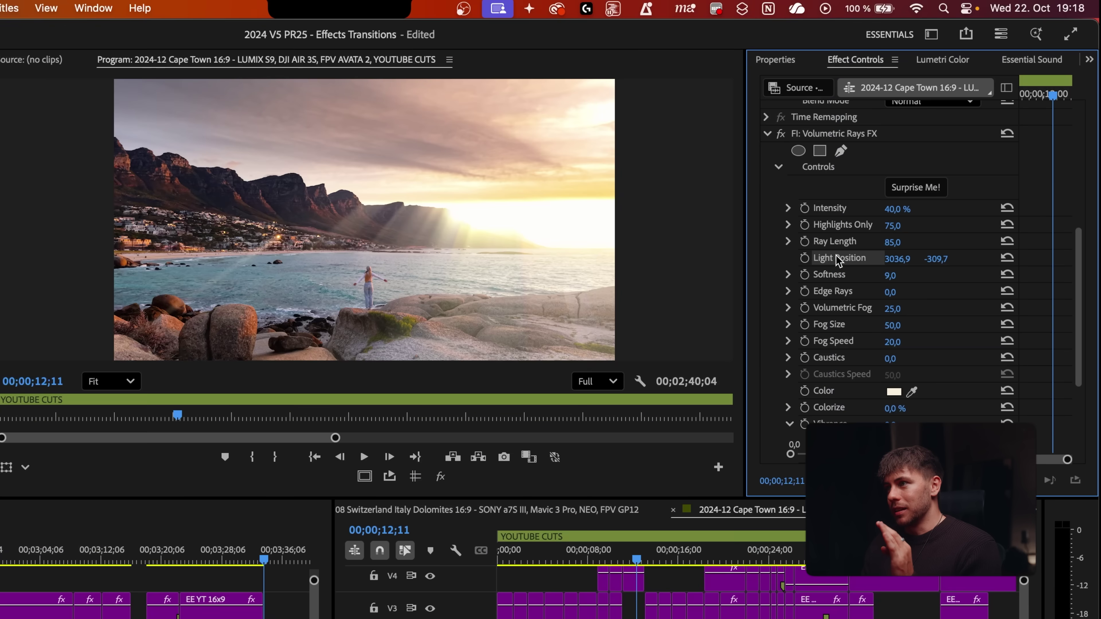
Move the rays' Light Position outside the frame to 4885,1 / 665,5 and sample the ray color from the bright yellow sky
scroll(338, 168, down, 3)
drag(427, 100, 505, 101)
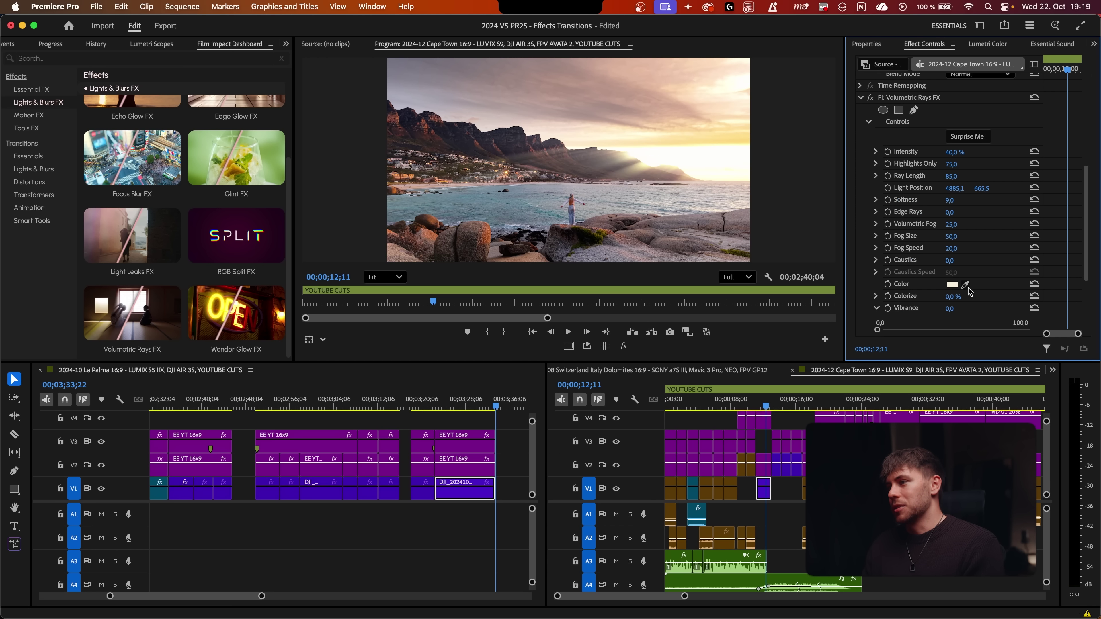
click(912, 392)
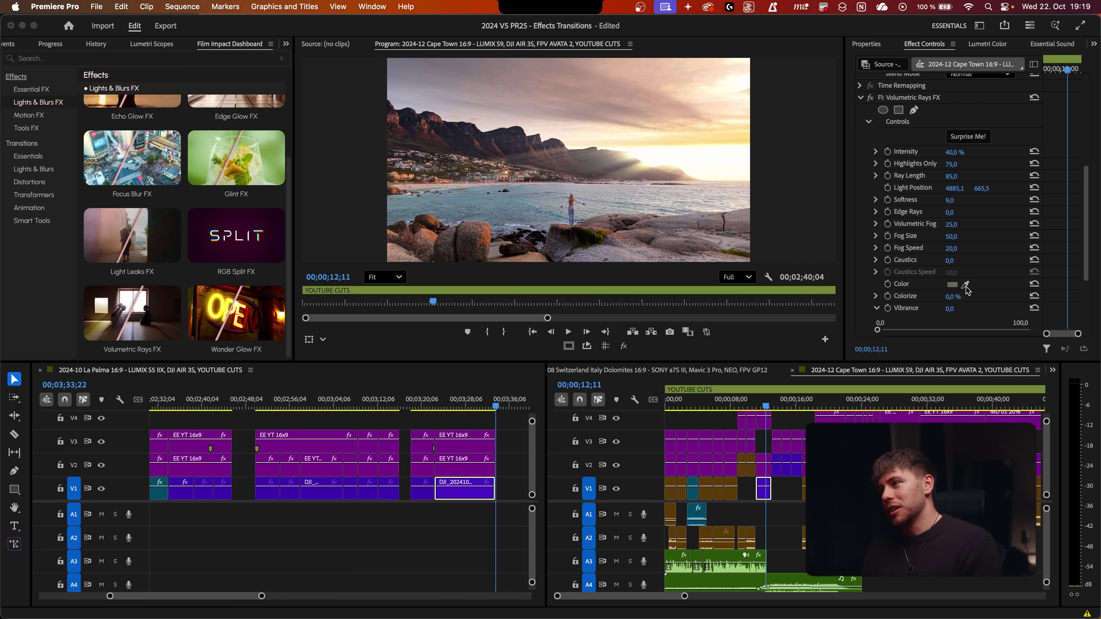
click(724, 141)
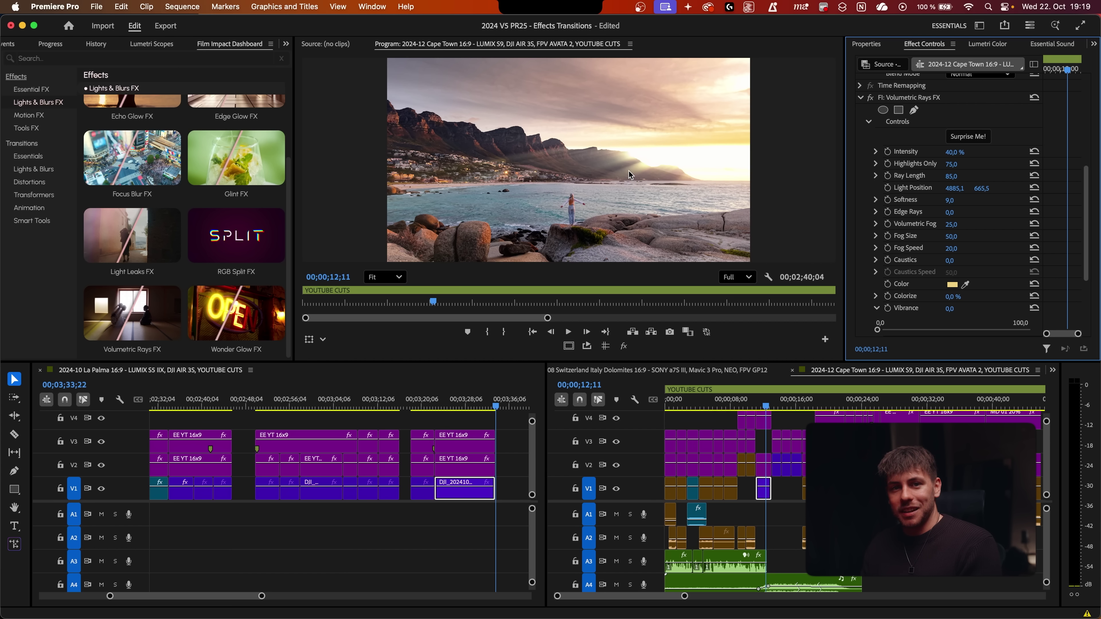
Set the Volumetric Rays FX Blend Mode to Additive
scroll(962, 278, down, 5)
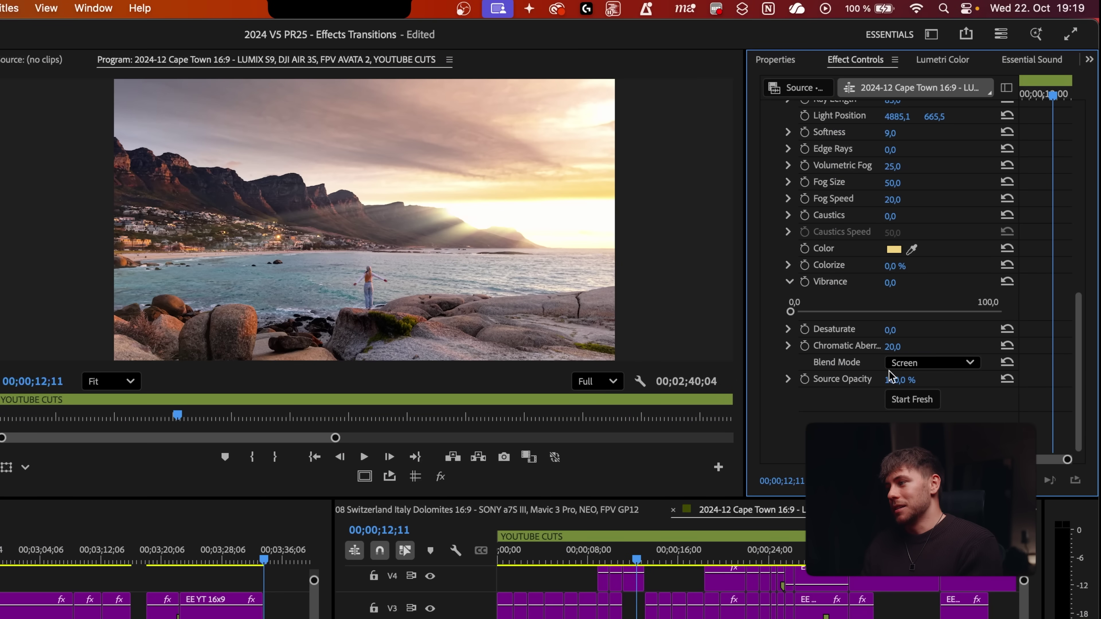
click(889, 368)
click(917, 405)
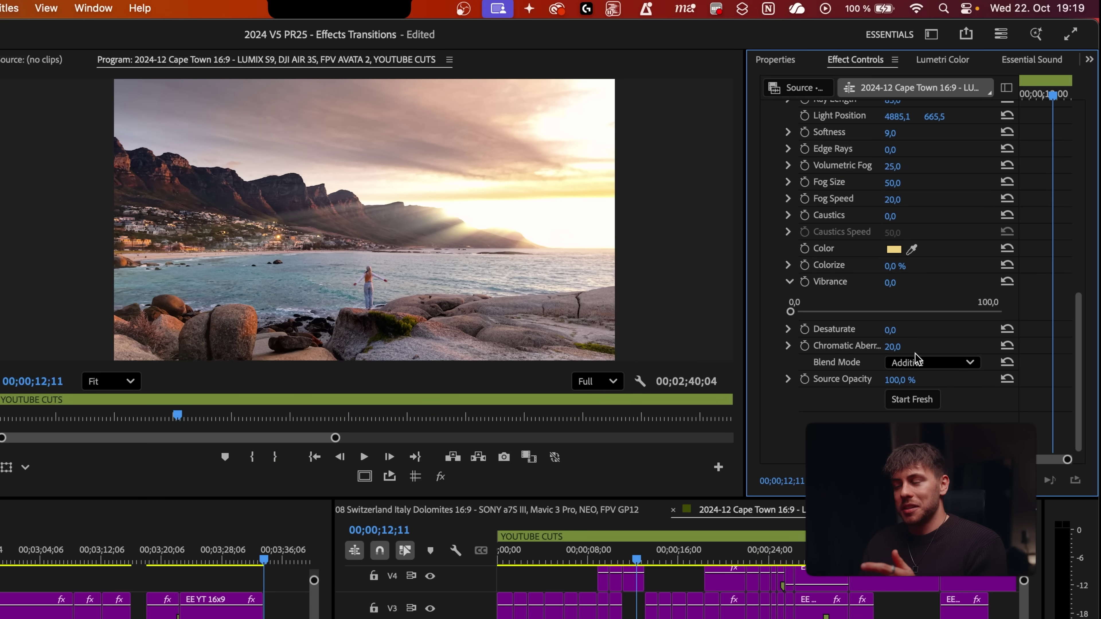
click(917, 362)
click(916, 366)
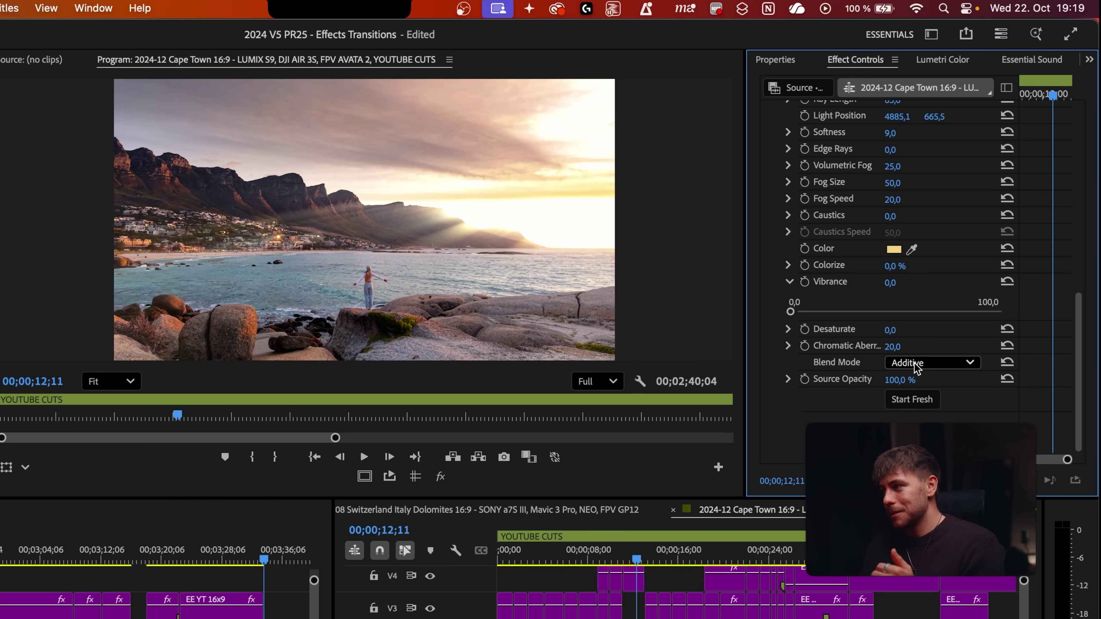
click(916, 364)
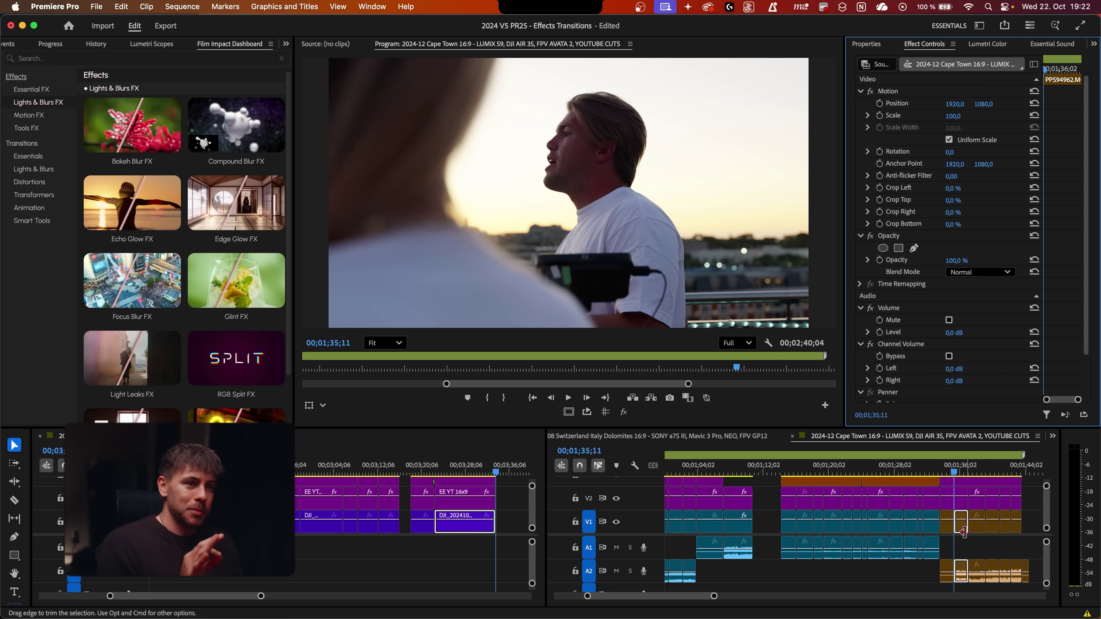
Apply Edge Glow FX to the V1 rooftop clip at 00;01;35;11 and set its Intensity to 100% and Highlights Only to 25
click(961, 522)
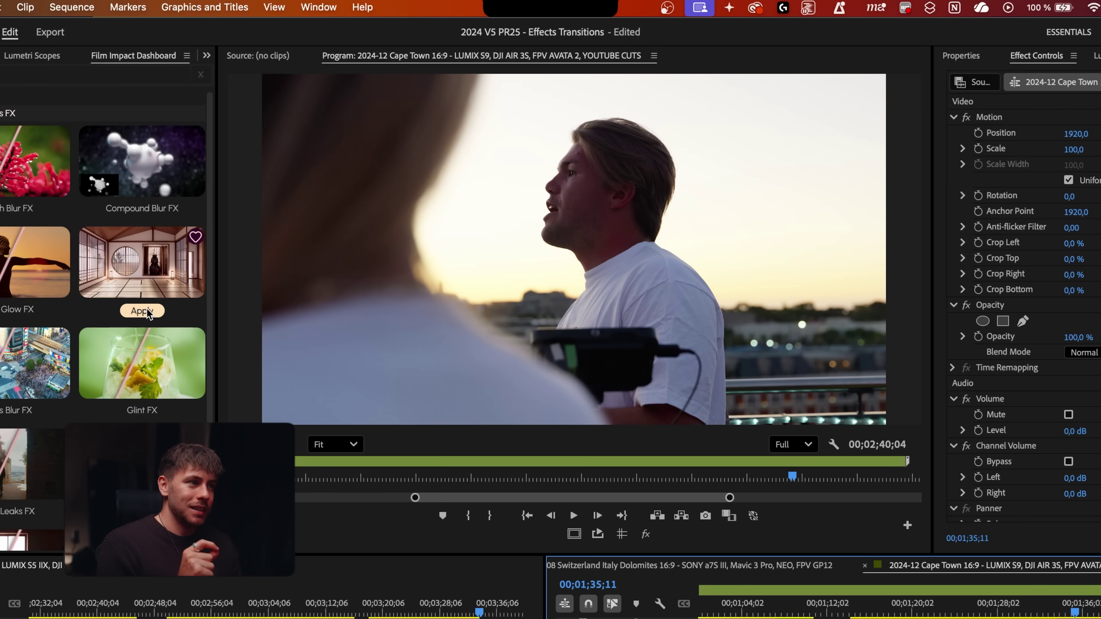
click(236, 240)
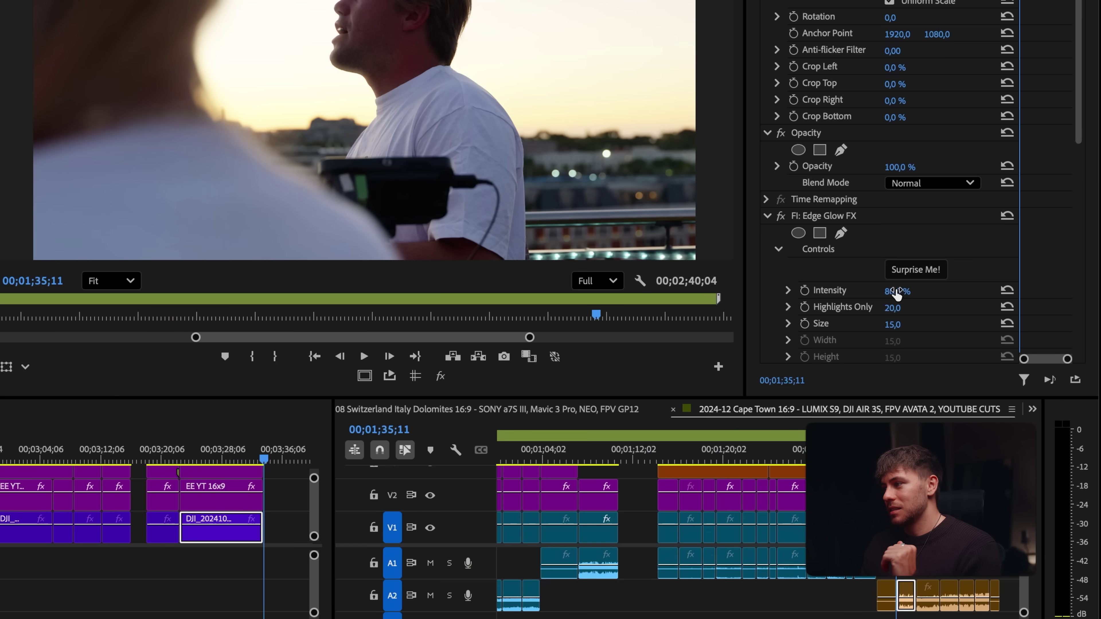
scroll(898, 295, down, 5)
drag(898, 150, 917, 149)
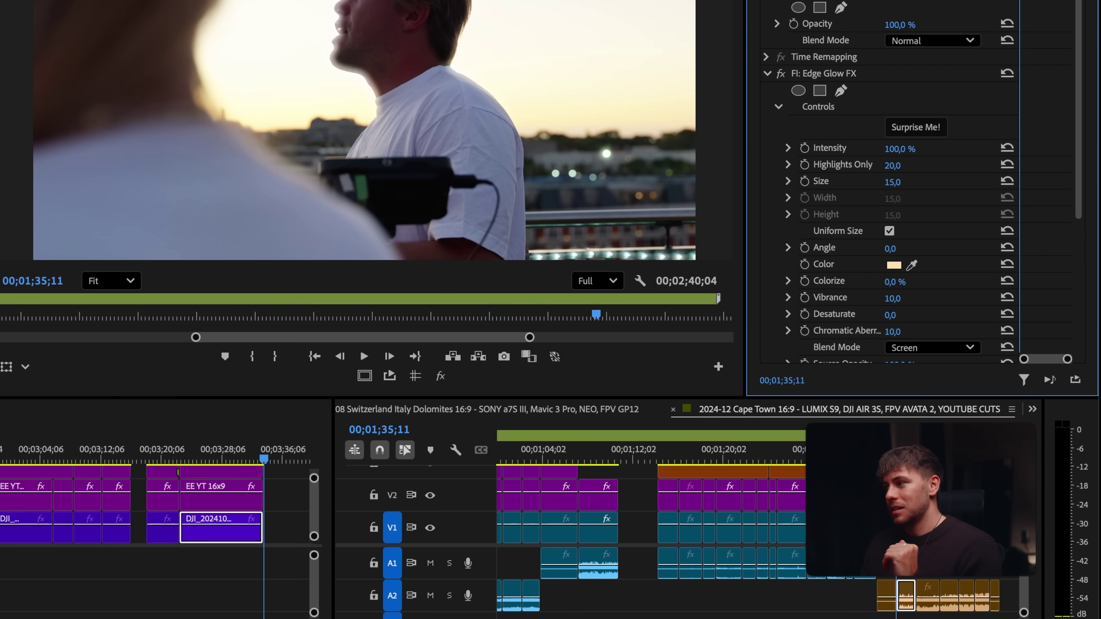
mouse_move(890, 165)
mouse_down()
mouse_move(925, 165)
mouse_move(901, 165)
mouse_up()
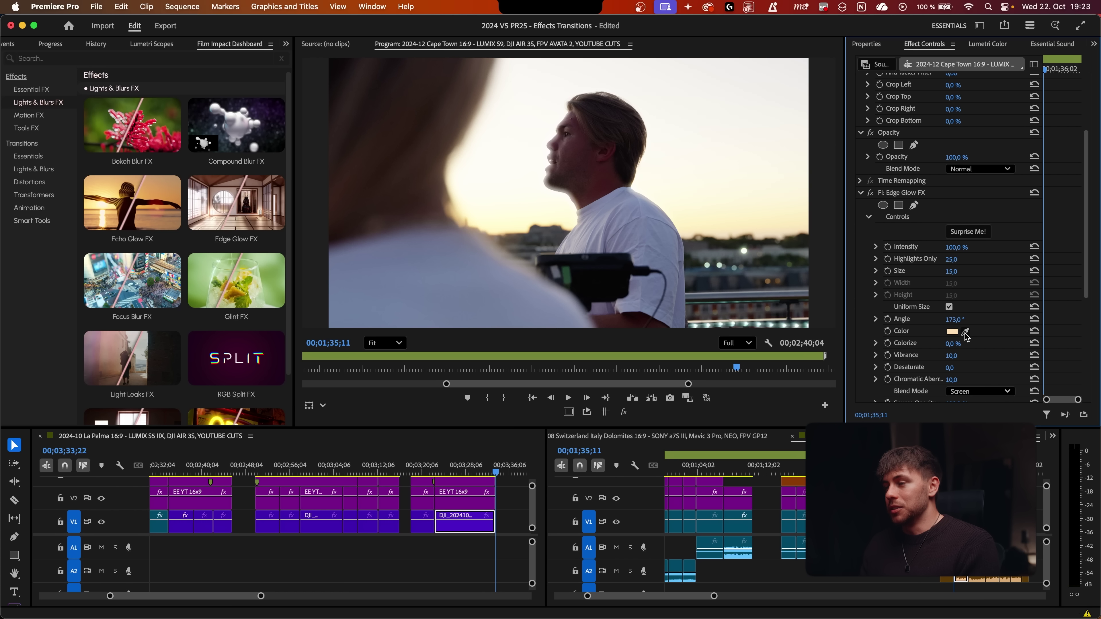
Set the Edge Glow FX color to the bright green 00FFA4
click(952, 333)
drag(568, 274, 575, 300)
click(541, 382)
click(667, 410)
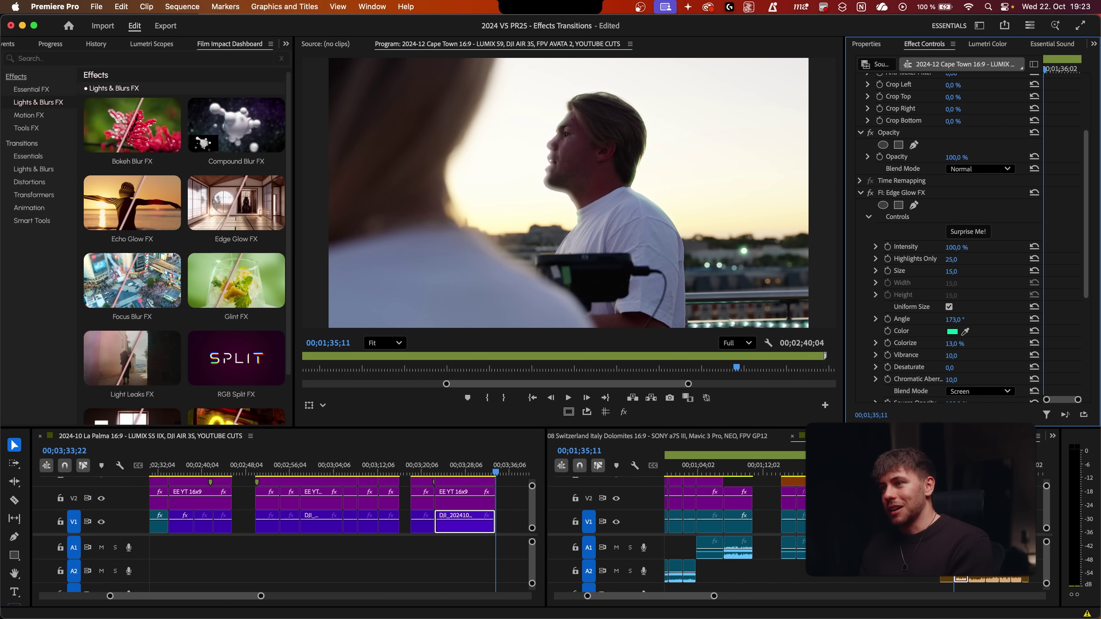
Change the Edge Glow FX color to the pale yellow FCF7C7 sampled from the sky behind the man
click(953, 332)
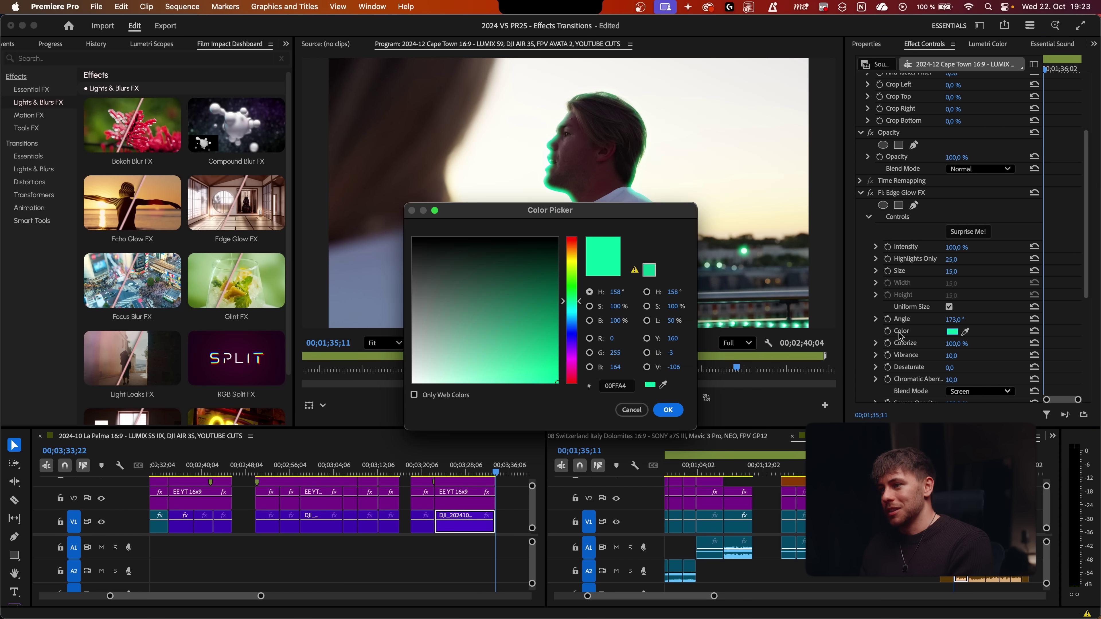
click(481, 305)
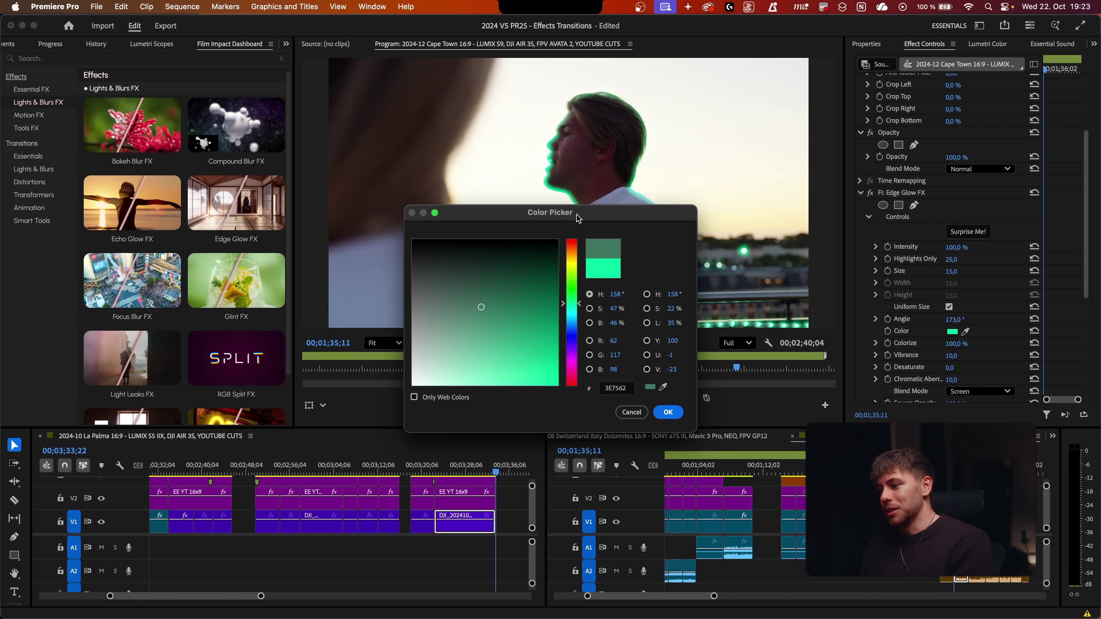
drag(580, 212, 572, 300)
click(655, 473)
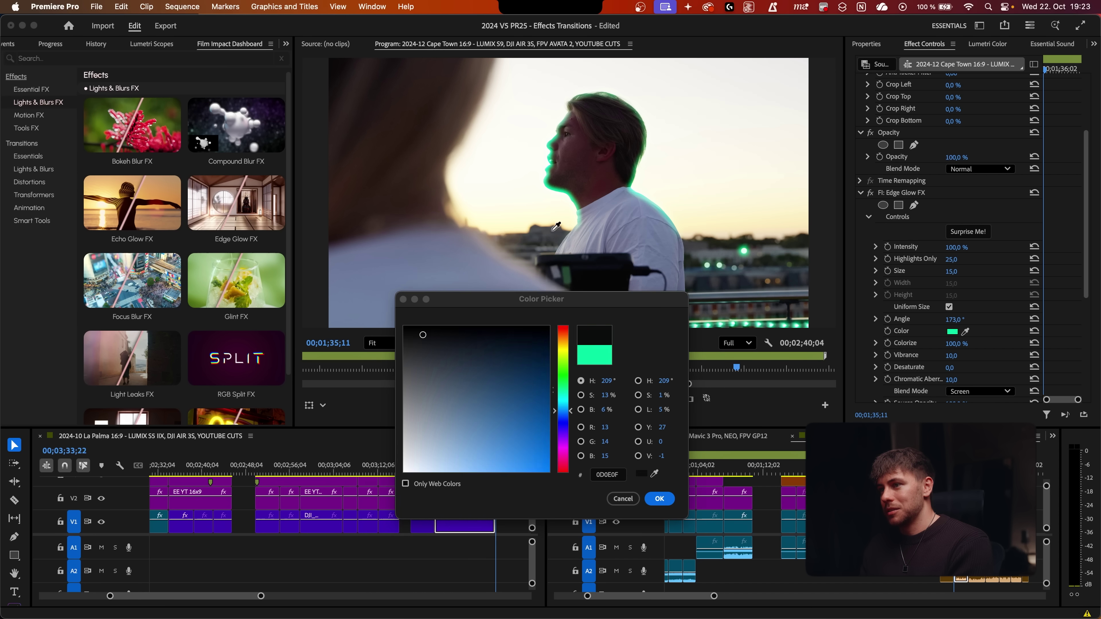
click(491, 229)
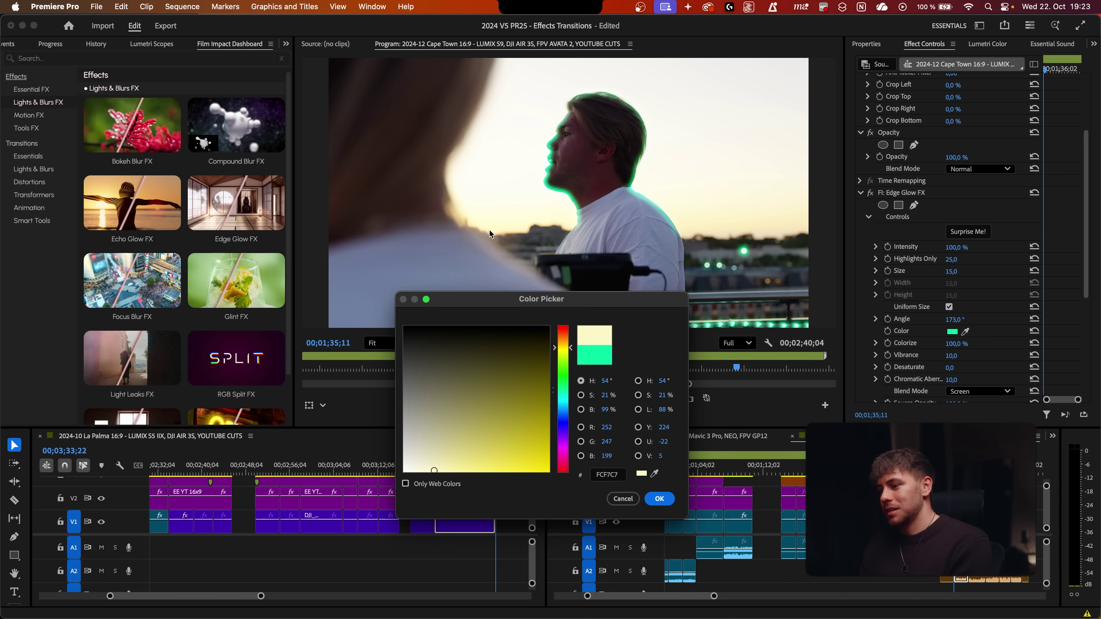
click(659, 499)
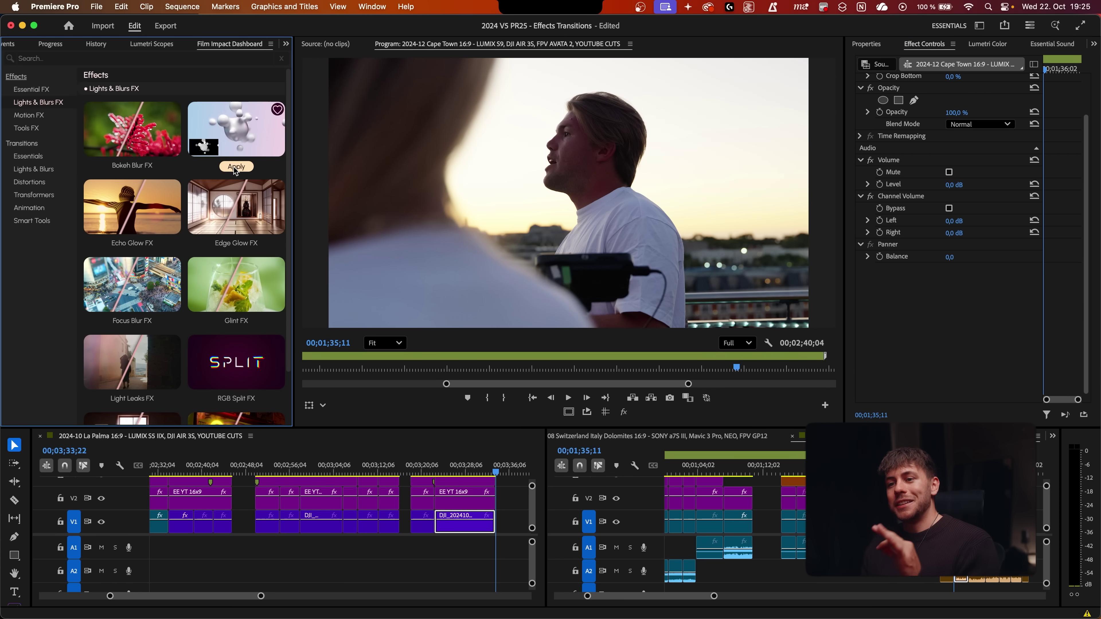
scroll(234, 167, down, 2)
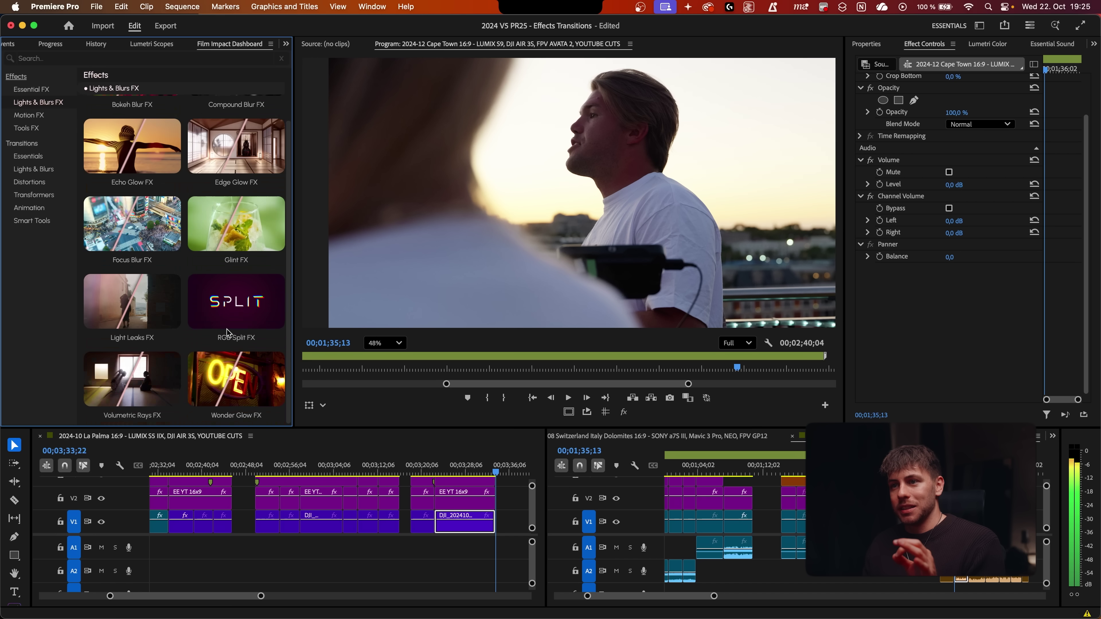
scroll(198, 323, up, 2)
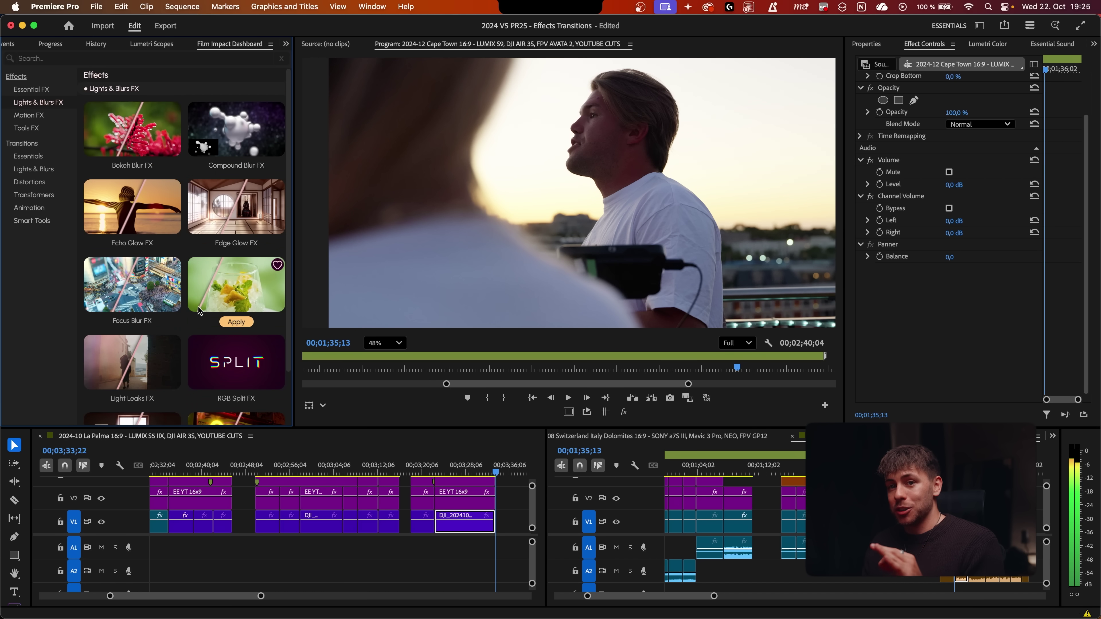
scroll(234, 235, down, 2)
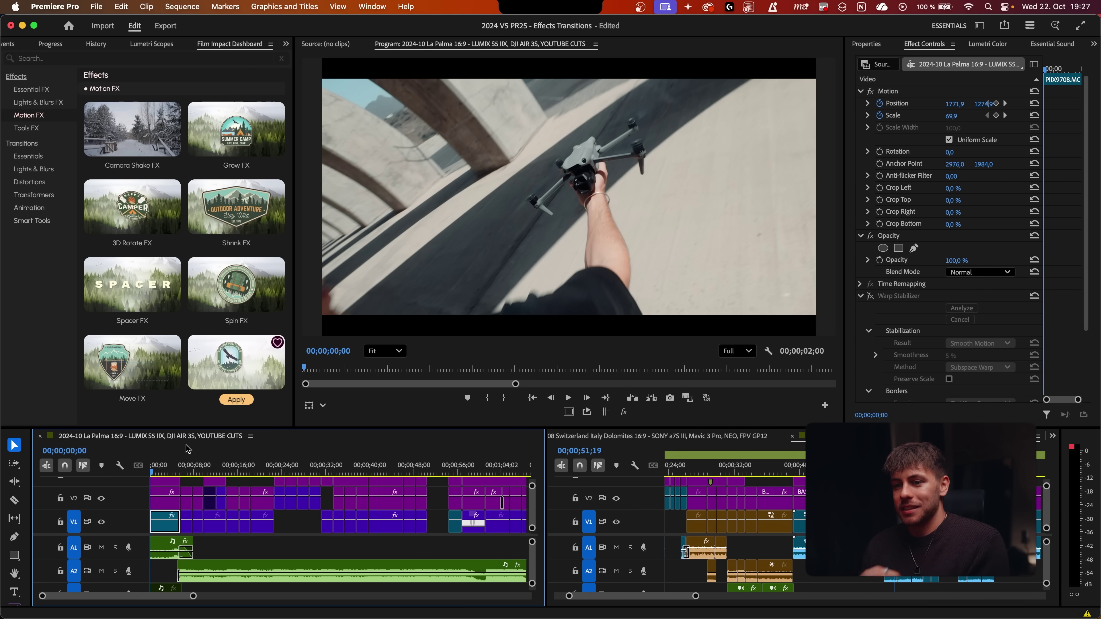
Play the opening of the La Palma sequence from its start to review the camera movement
key(space)
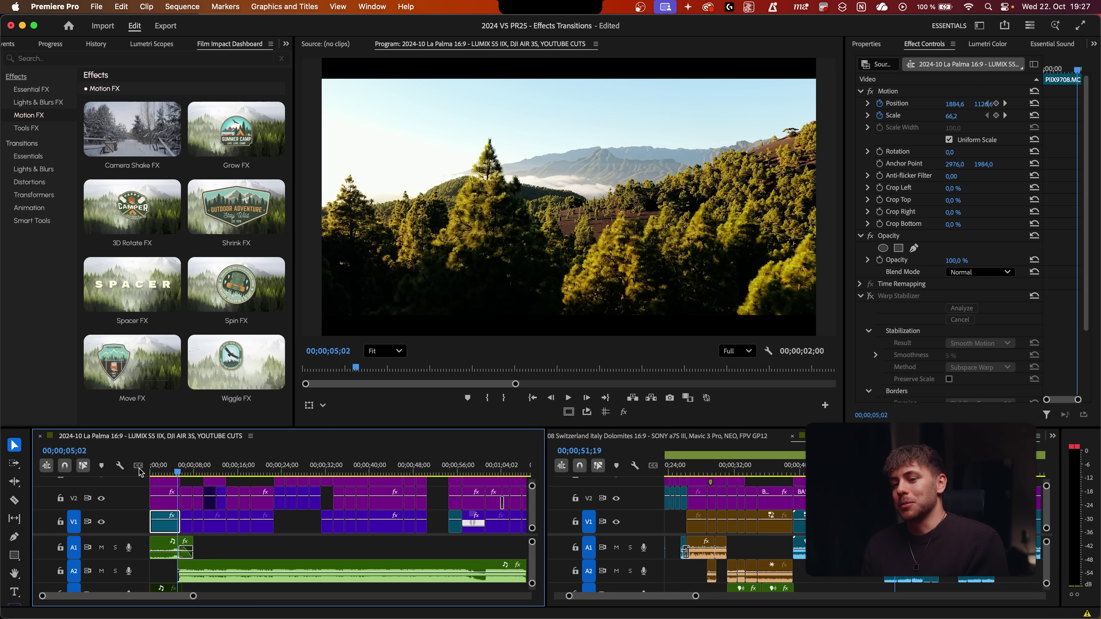
key(space)
key(Home)
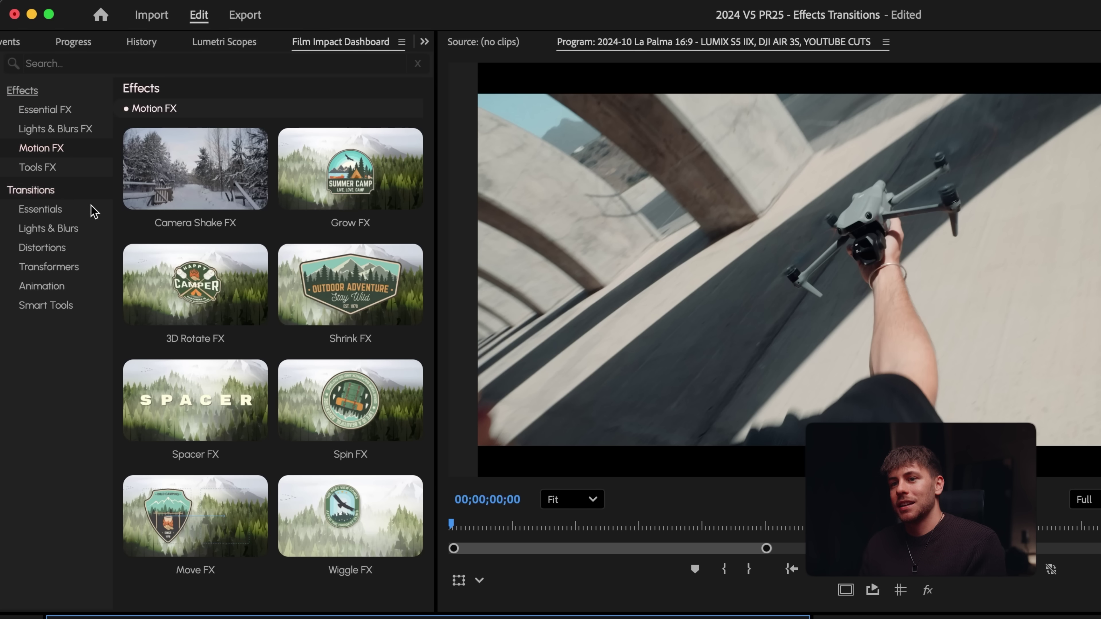
mouse_move(195, 223)
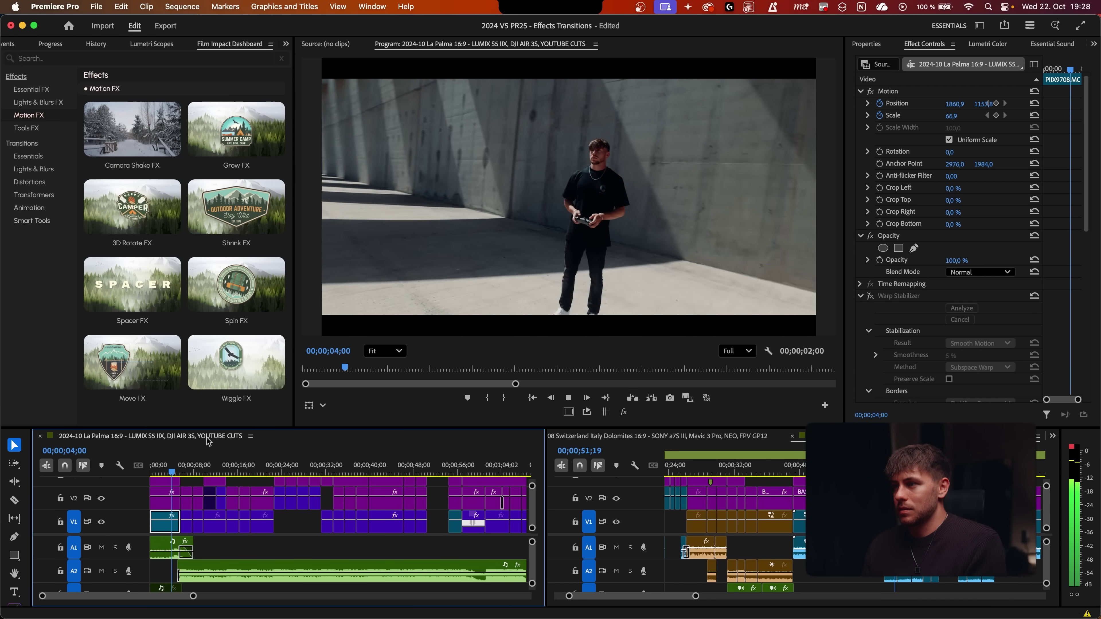
key(space)
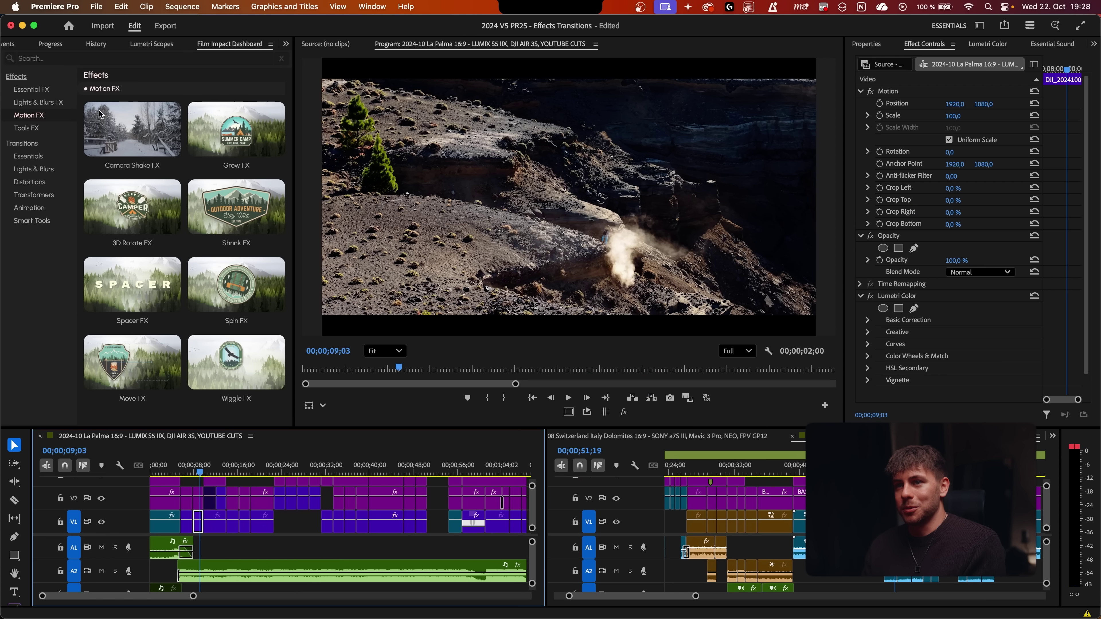
Apply Camera Shake FX to the V1 clip at 00;00;09;03 in the La Palma sequence and play the clip from its start
mouse_move(116, 172)
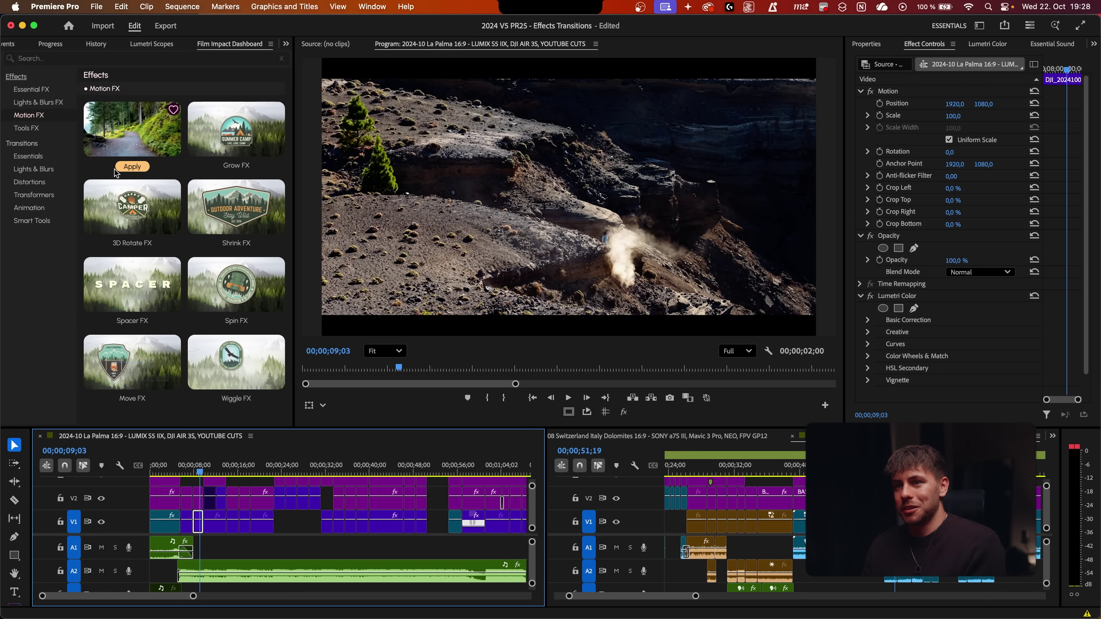
click(134, 167)
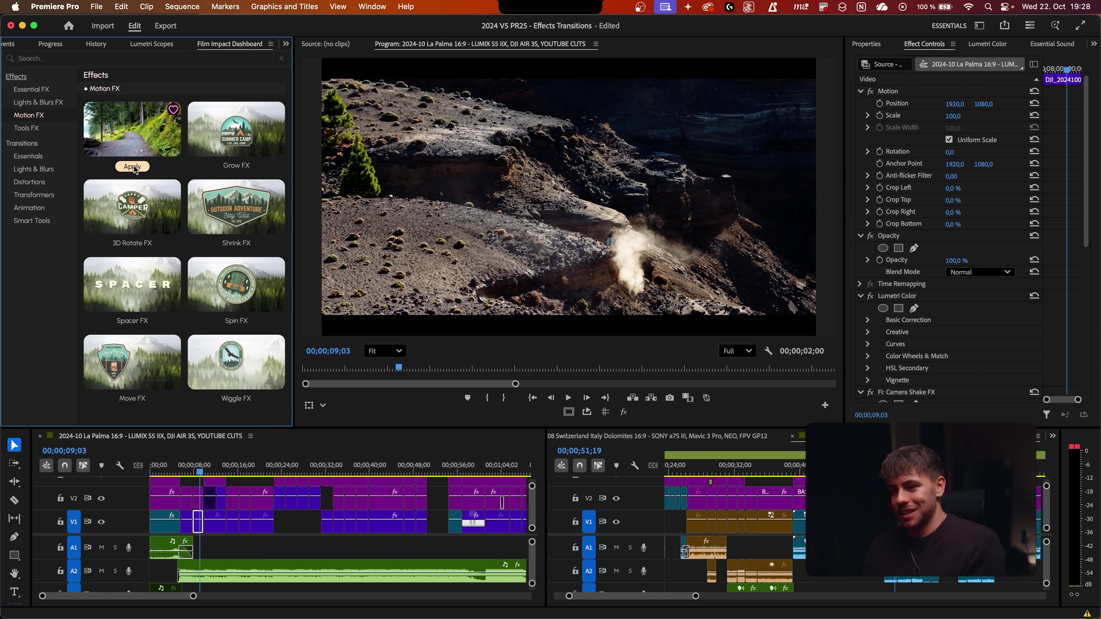
click(238, 556)
key(Up)
key(space)
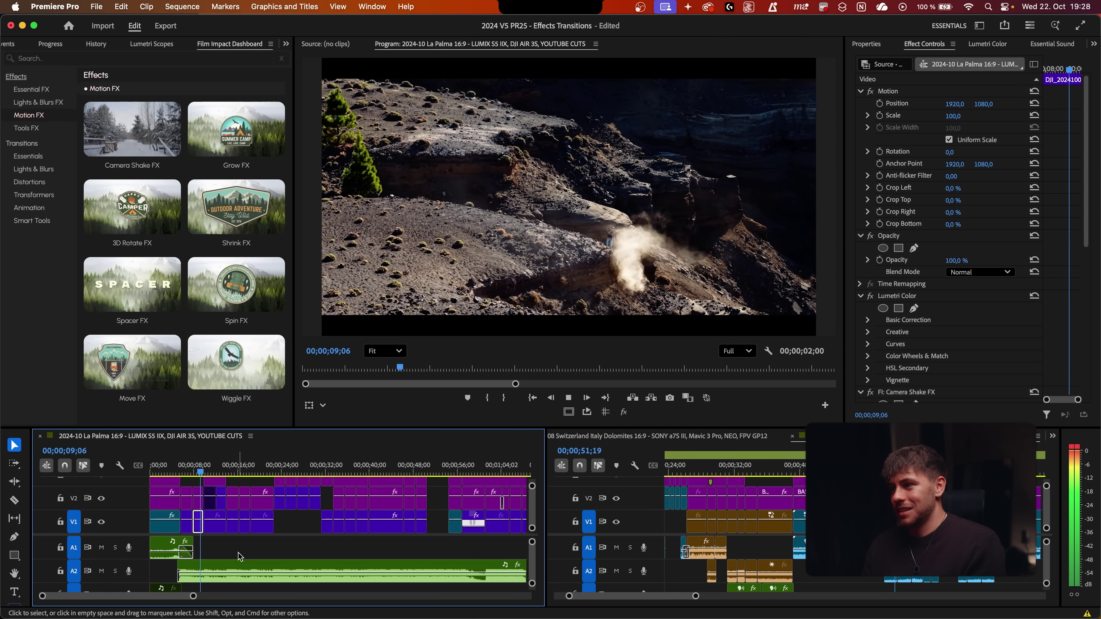
Stop the La Palma playback and apply Bokeh Blur FX to the Cape Town clip at 00;00;26;20
key(space)
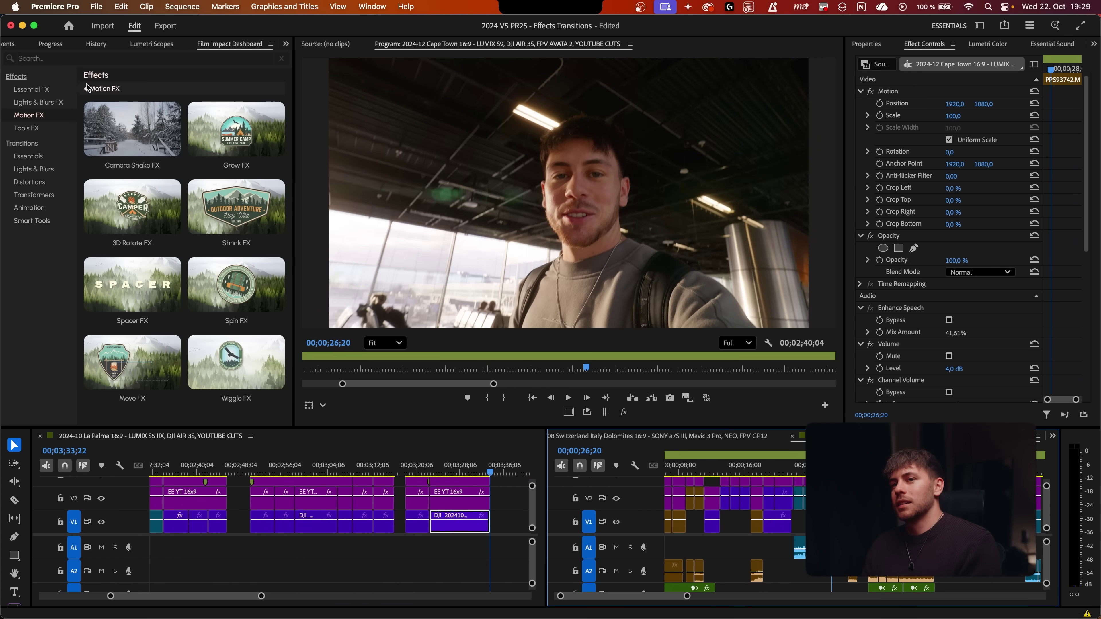
click(80, 58)
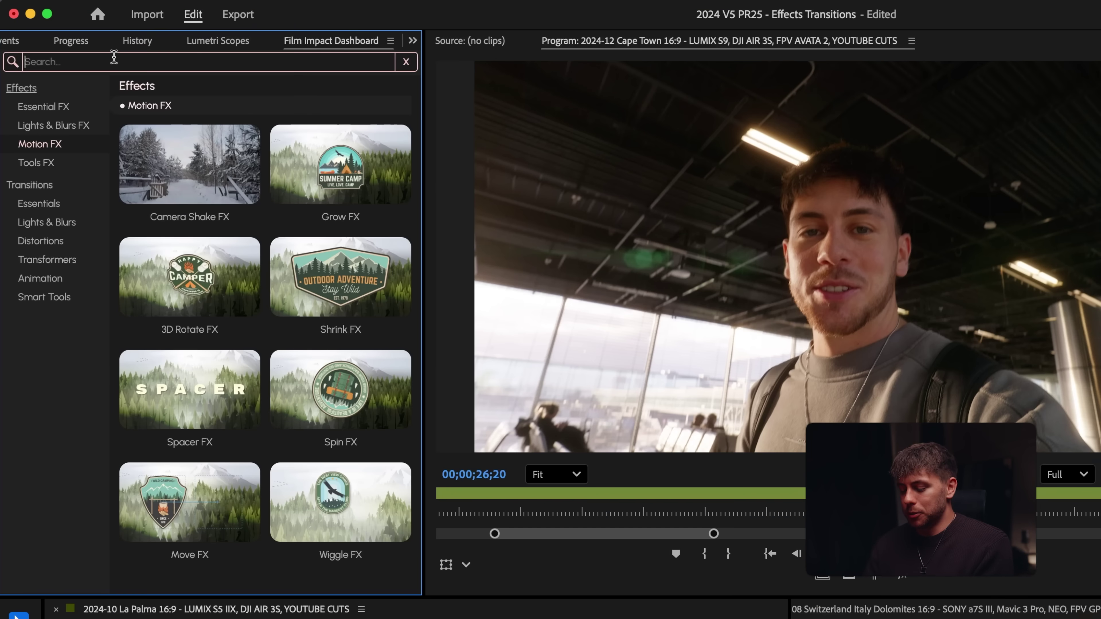
text(bokeh)
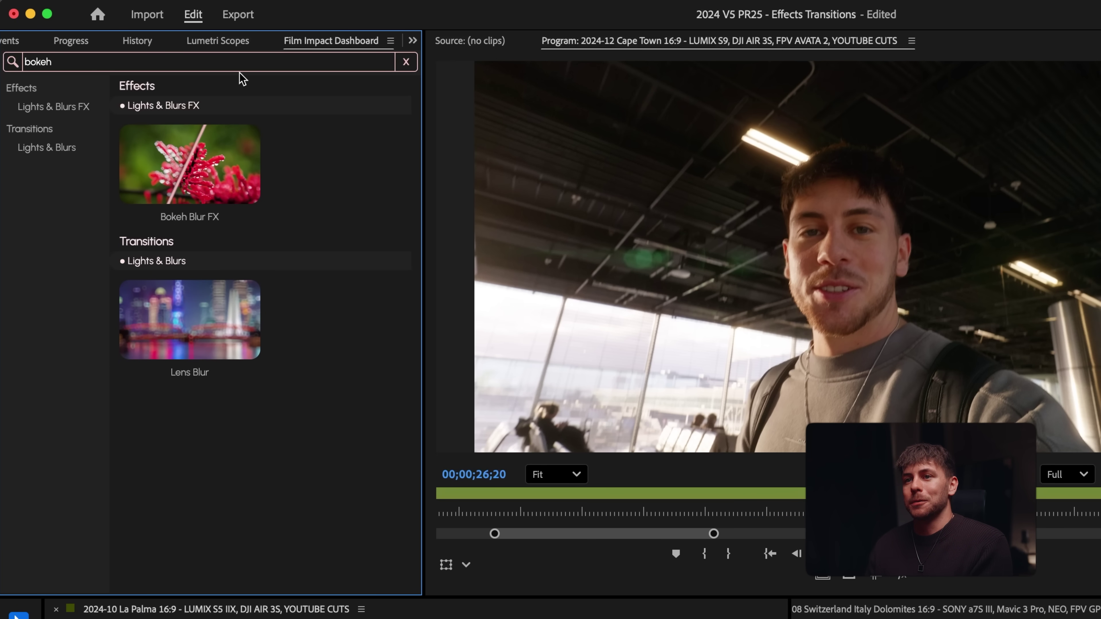
mouse_move(150, 195)
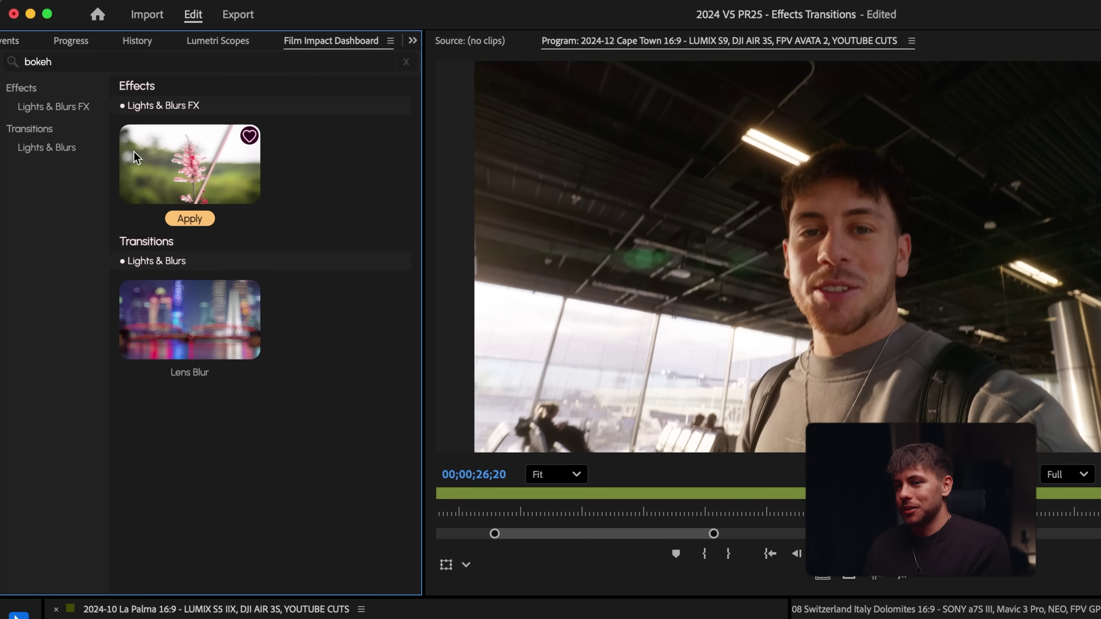
click(187, 219)
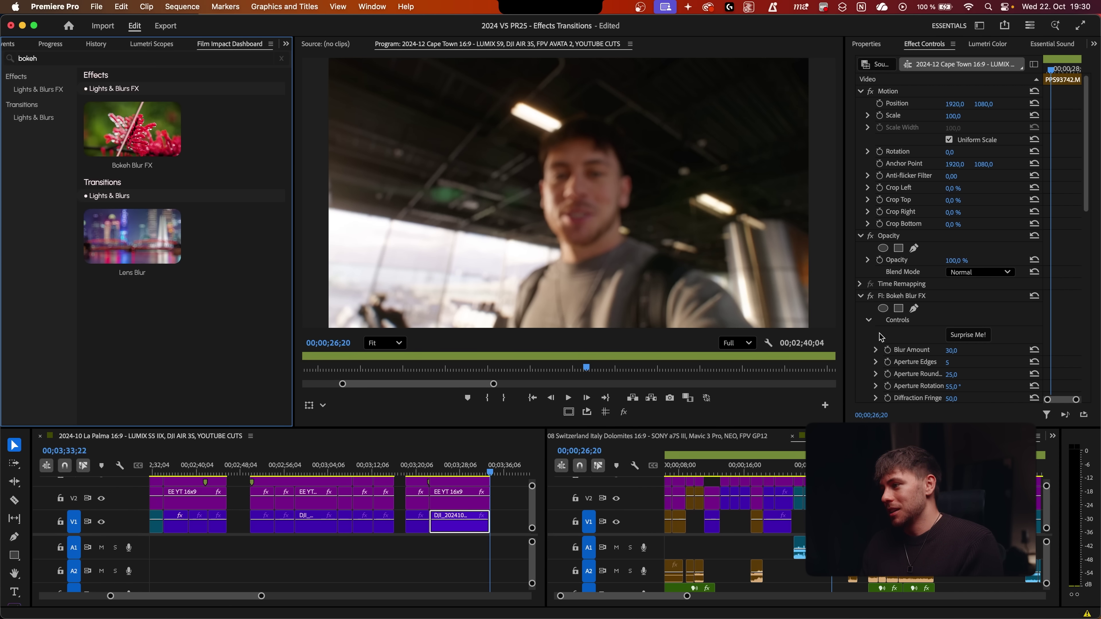
Add an elliptical mask to Bokeh Blur FX over the man's face, with feather 223 and expansion 127
click(883, 309)
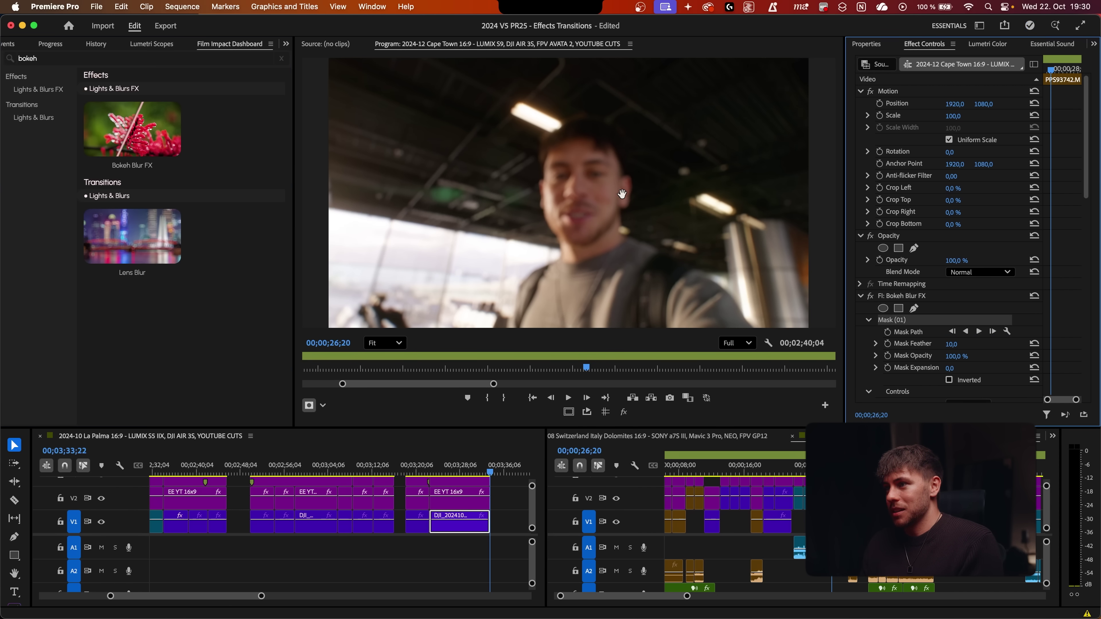
drag(551, 198, 557, 193)
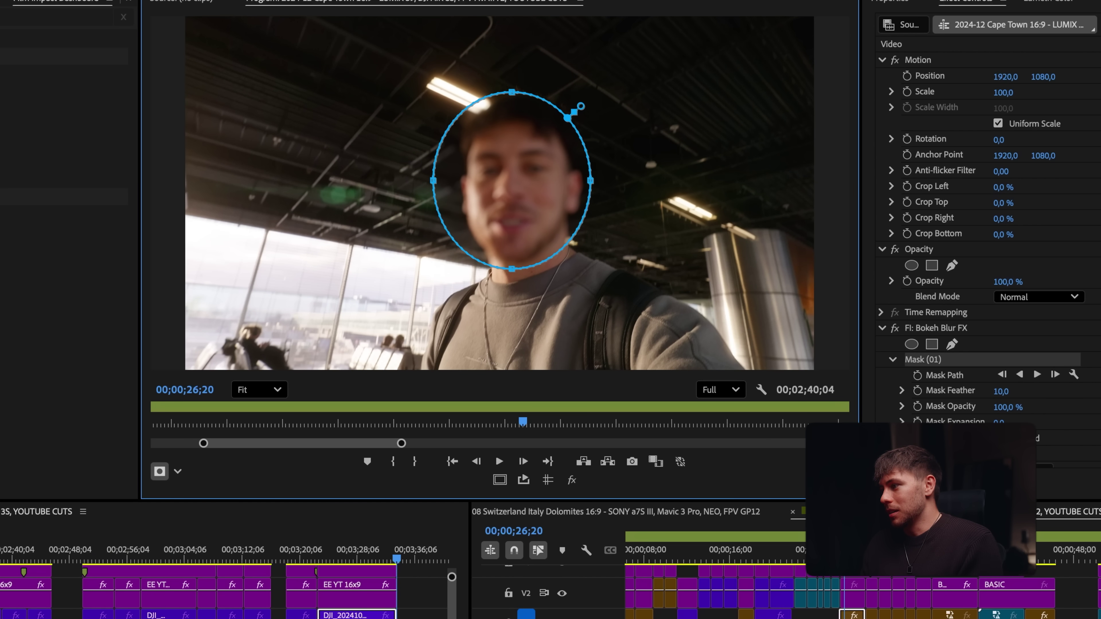
drag(999, 421, 1015, 391)
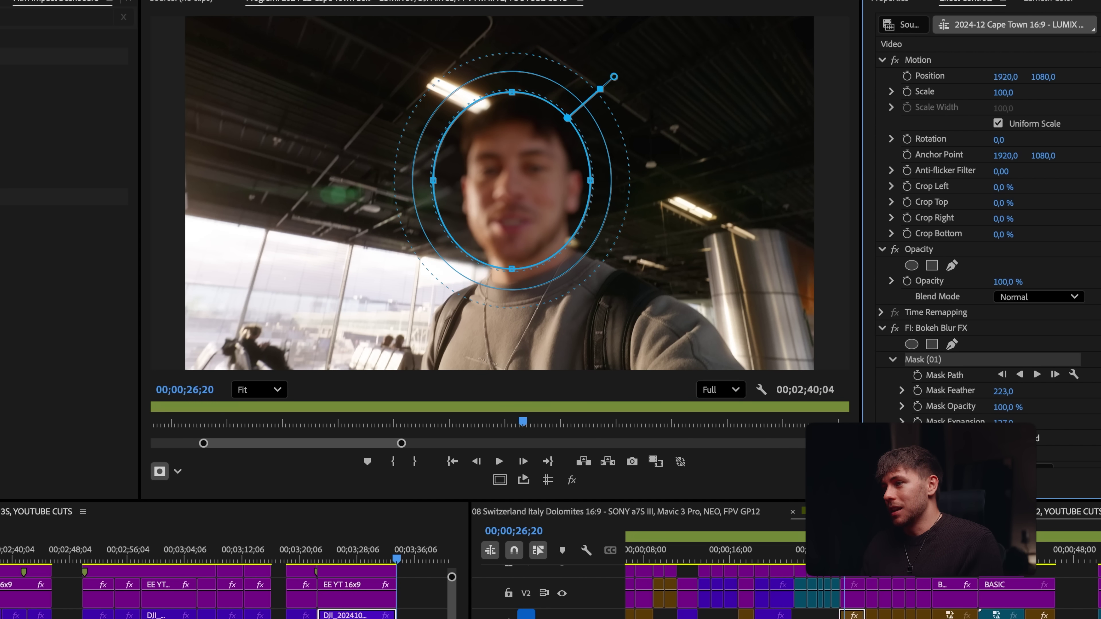
Stretch the Bokeh Blur mask over the man's head and torso, invert it, and set its feather to 522
drag(514, 269, 516, 434)
drag(591, 262, 739, 263)
drag(529, 236, 560, 243)
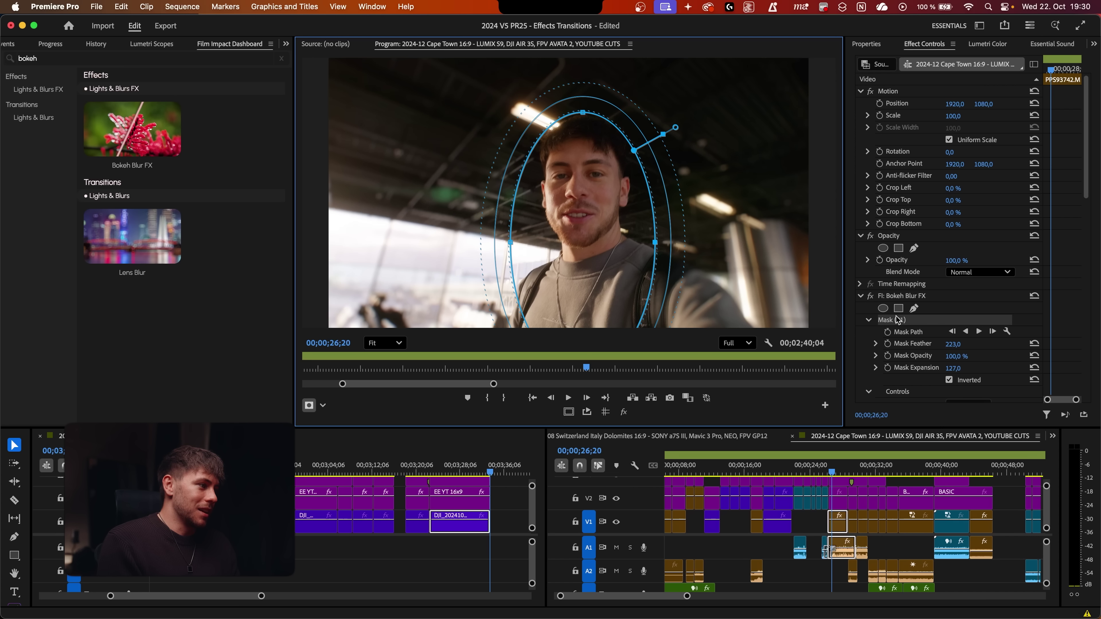
drag(960, 346, 993, 346)
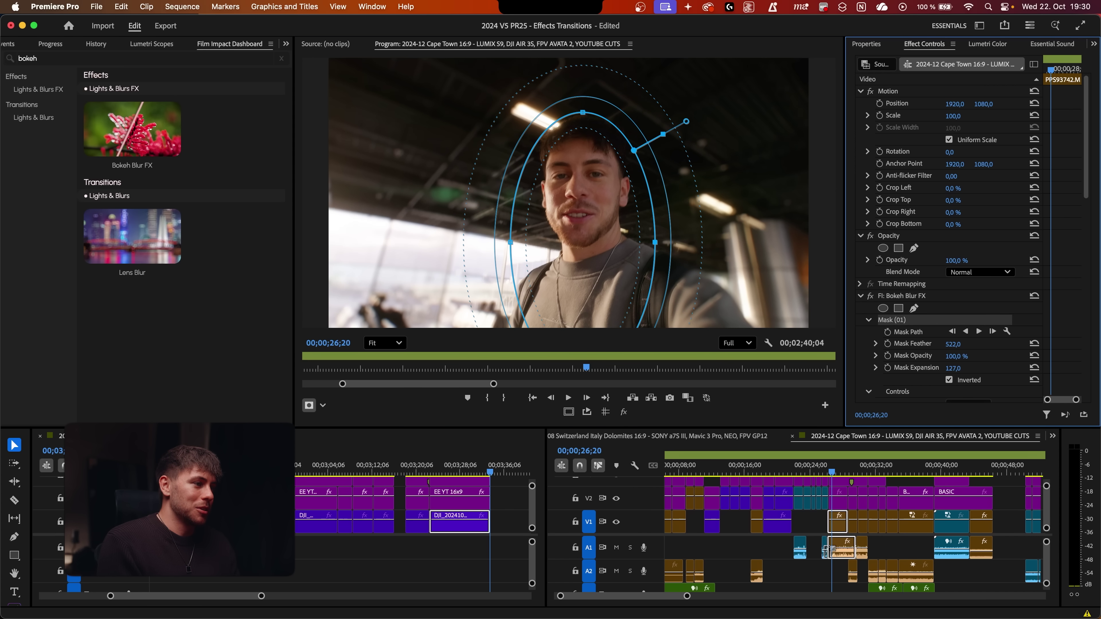
Play the masked Cape Town clip repeatedly from its start at 00;00;26;05 to review the background blur
click(840, 533)
key(space)
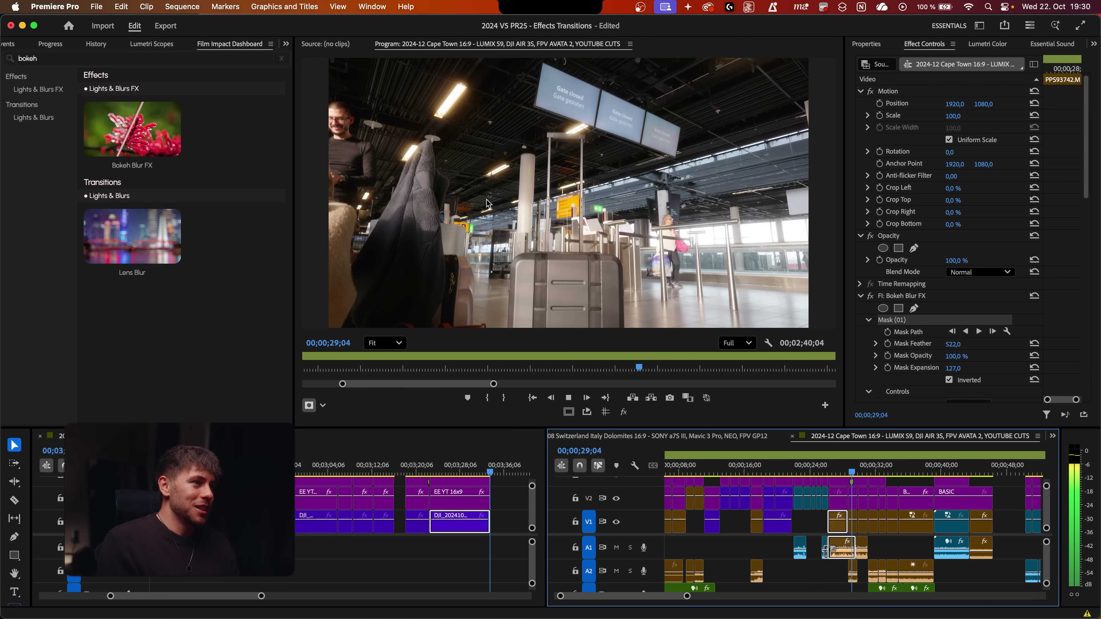
click(853, 524)
key(space)
key(Up)
key(Up)
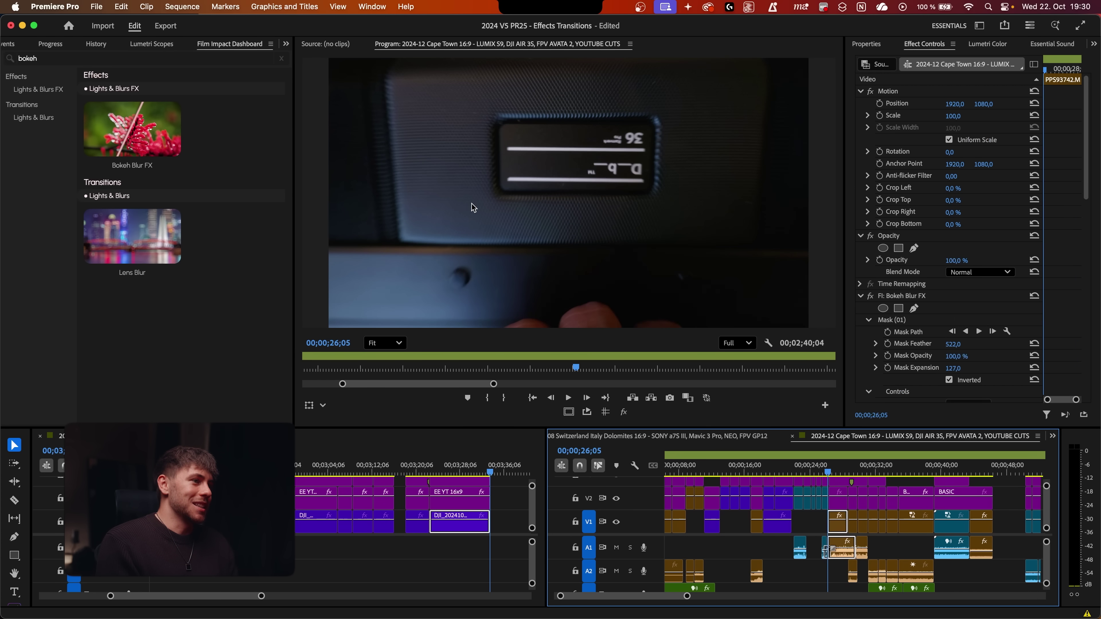
key(space)
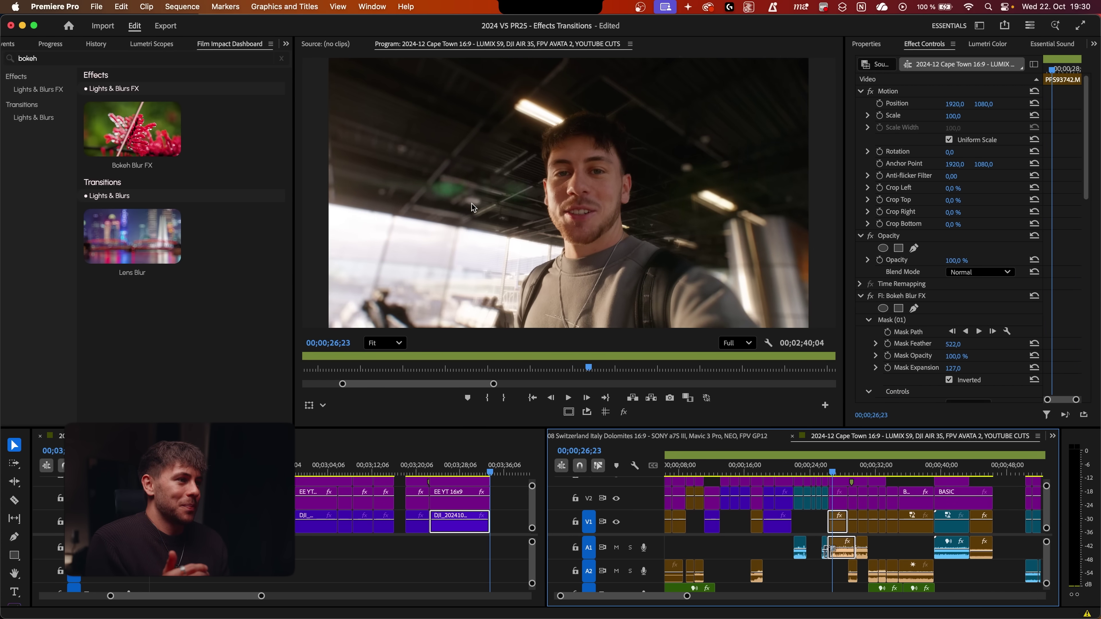
key(space)
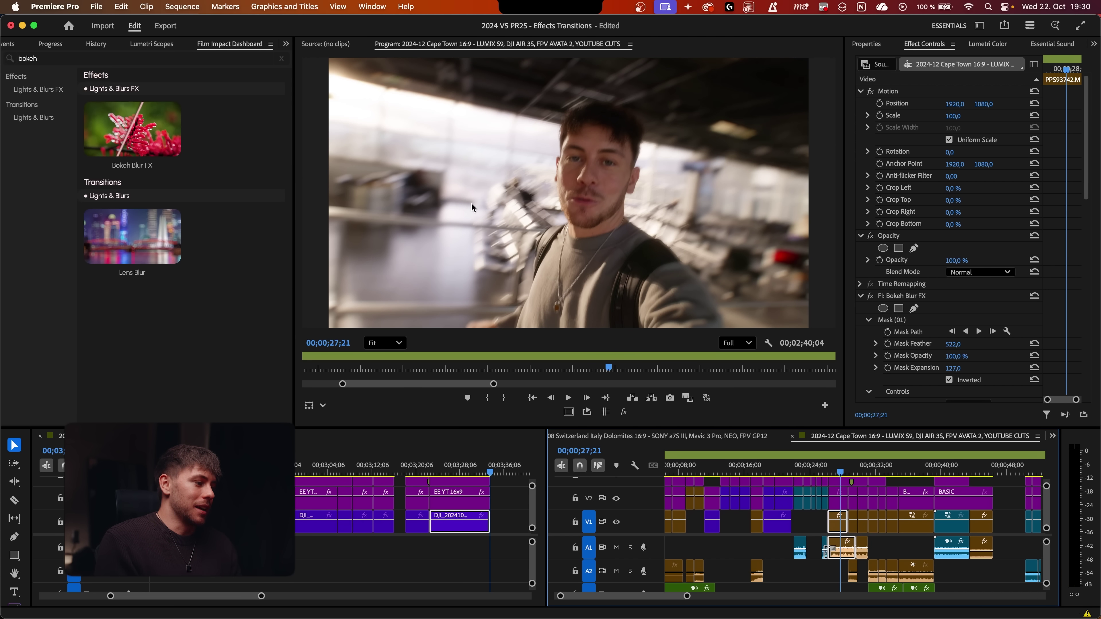
key(Up)
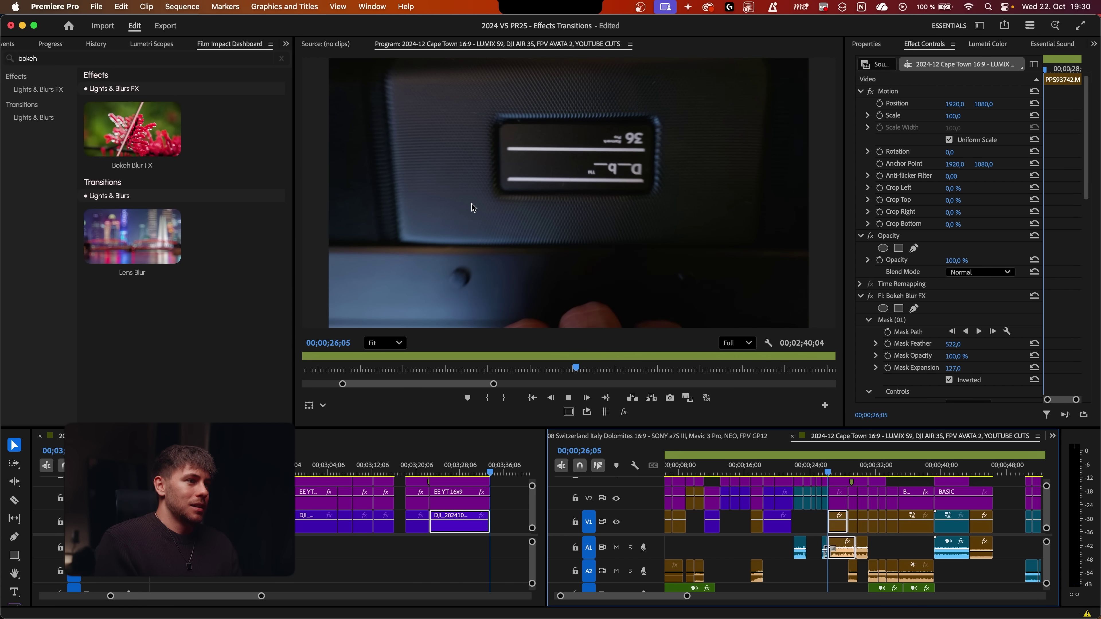
key(space)
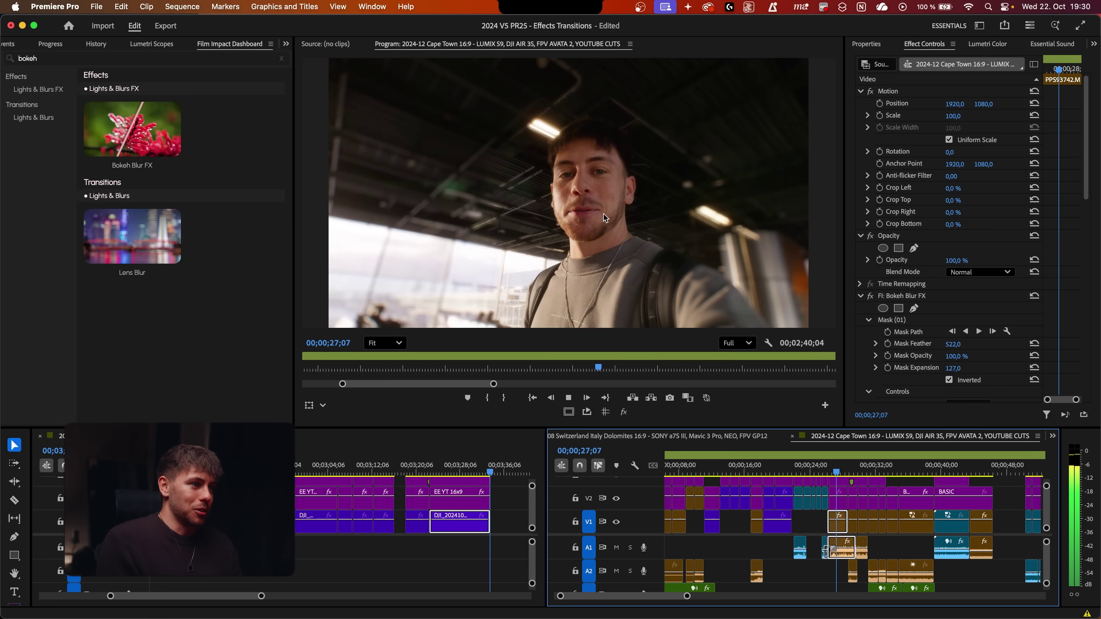
key(space)
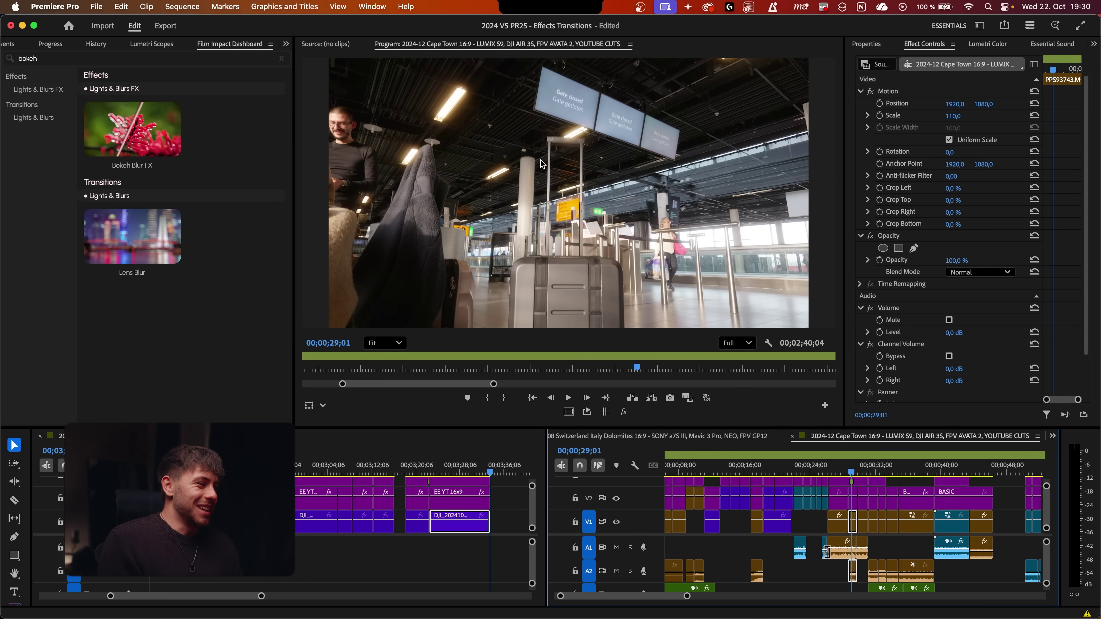
key(Up)
key(space)
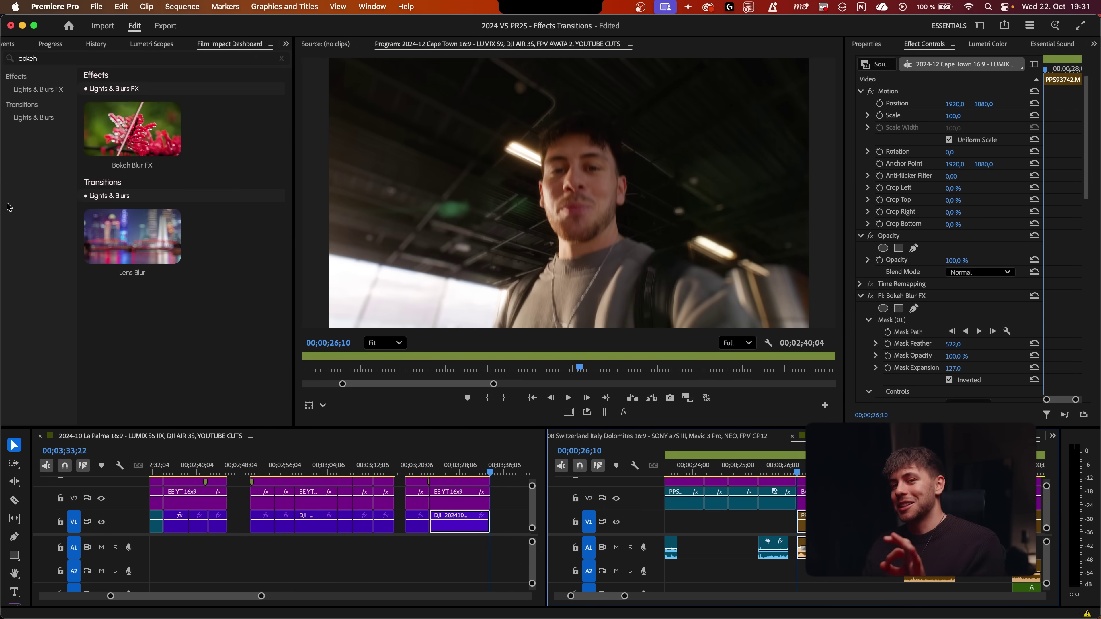
Find Vignette FX in the Film Impact effects and apply it to the Cape Town clip at 00;00;26;10
double_click(68, 56)
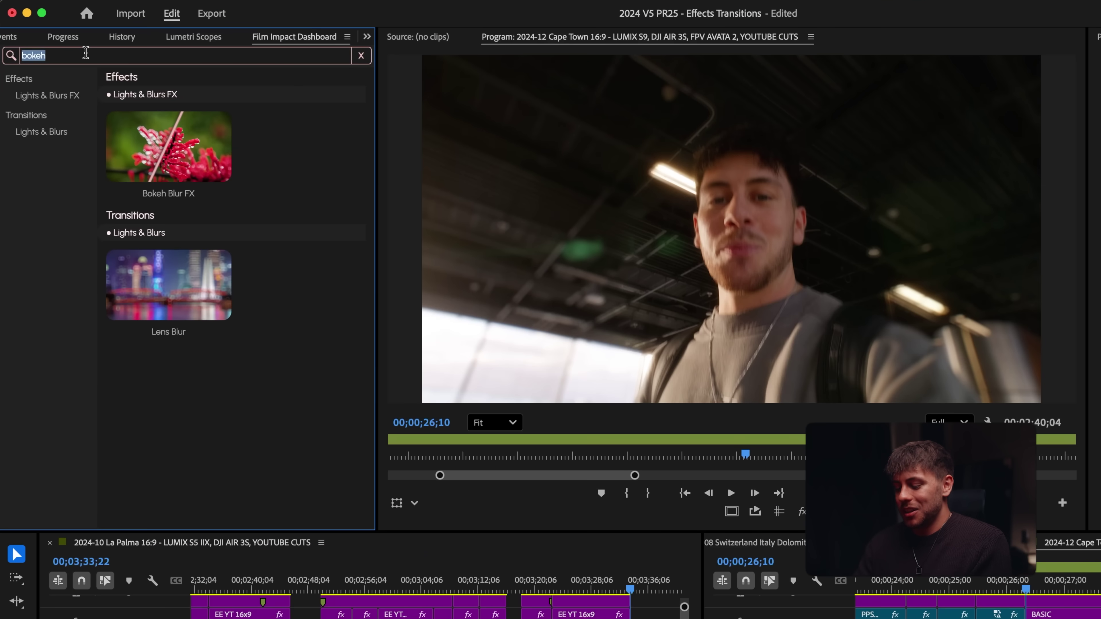
text(vigne)
key(Return)
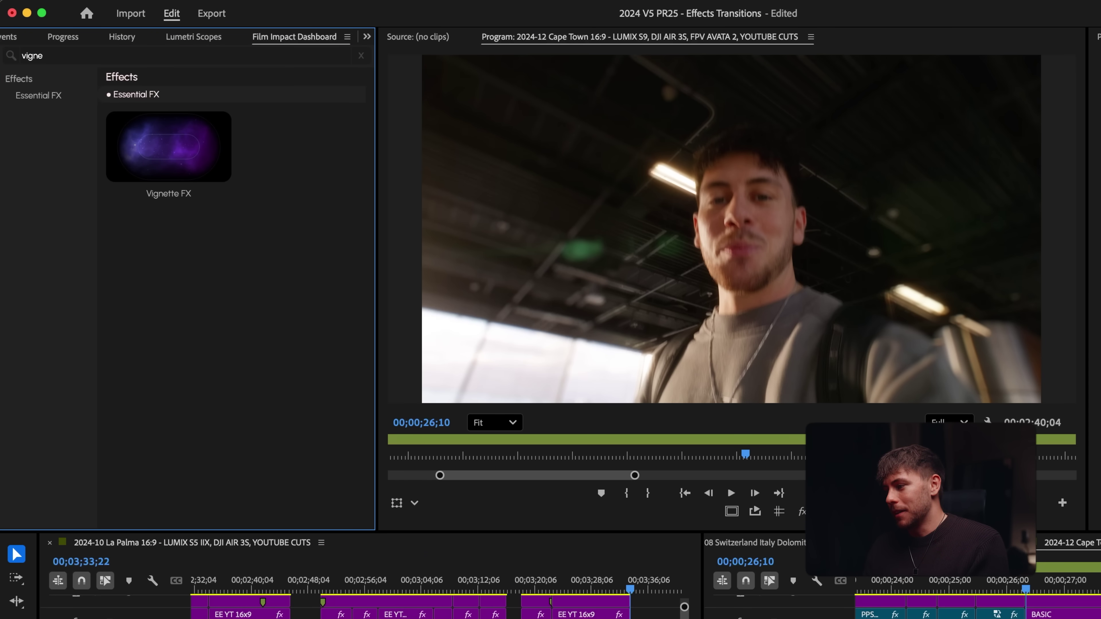
mouse_move(163, 159)
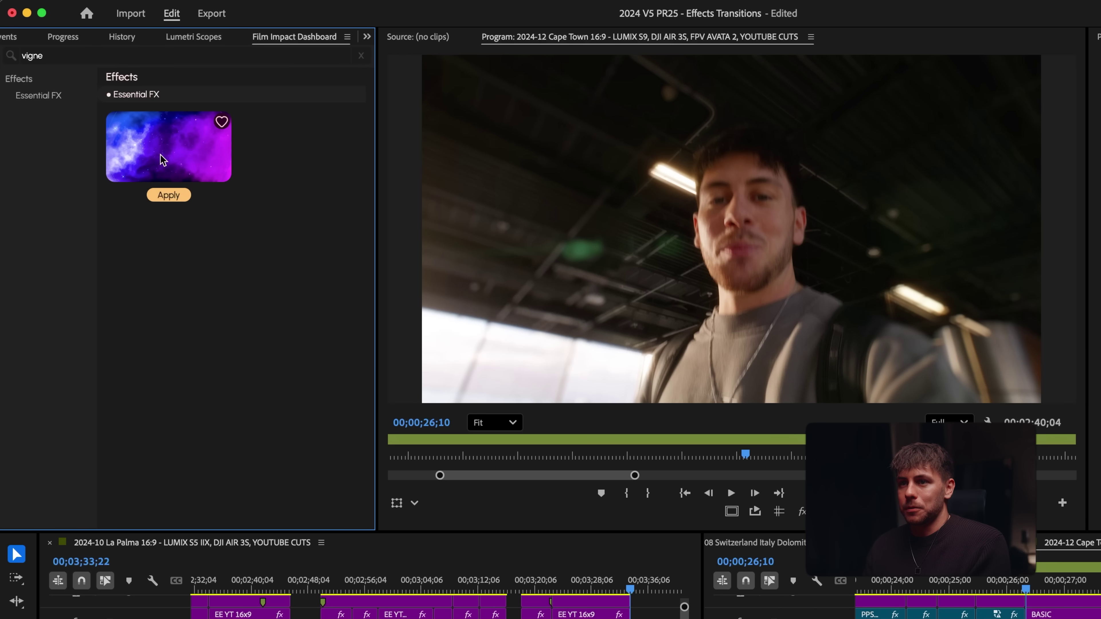
click(169, 195)
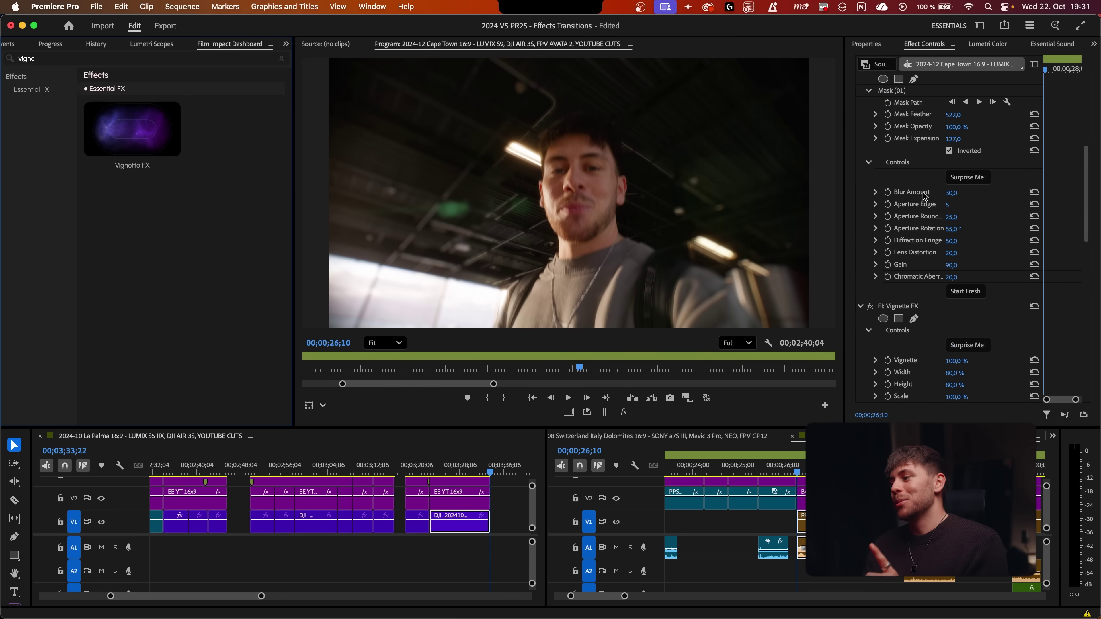
Randomize the Vignette FX settings several times with Surprise Me
scroll(923, 193, down, 5)
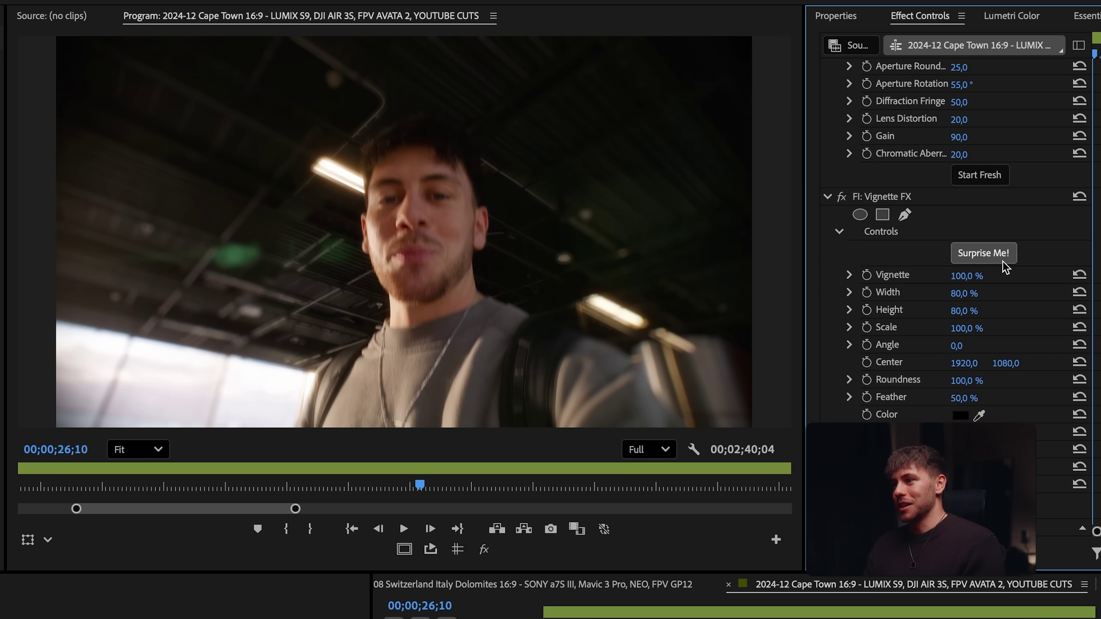
click(1005, 262)
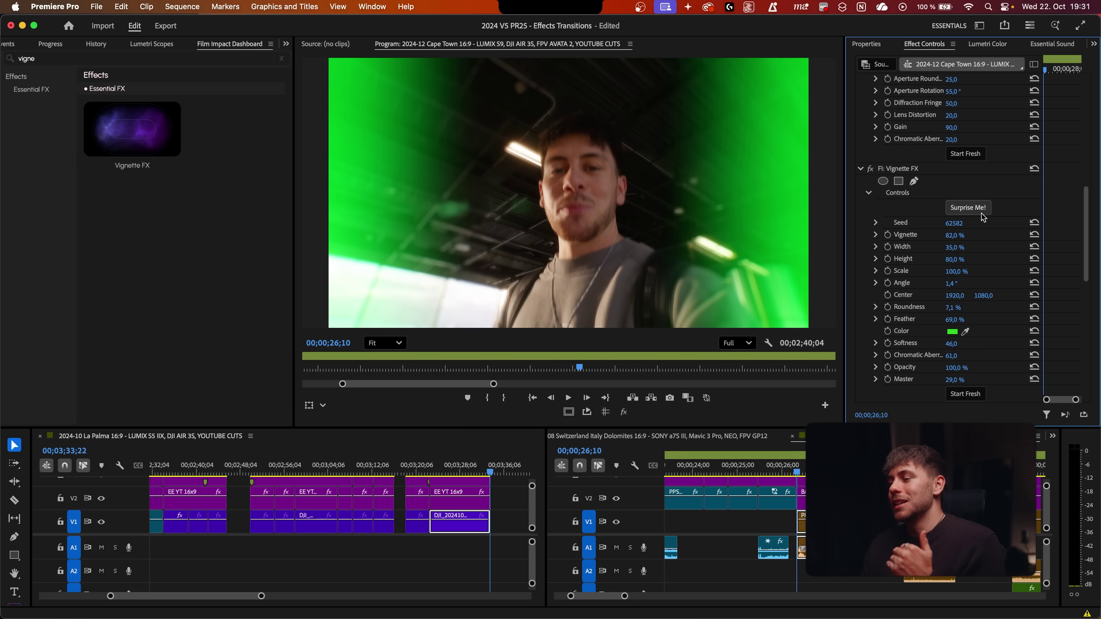
click(981, 211)
click(981, 211)
click(981, 210)
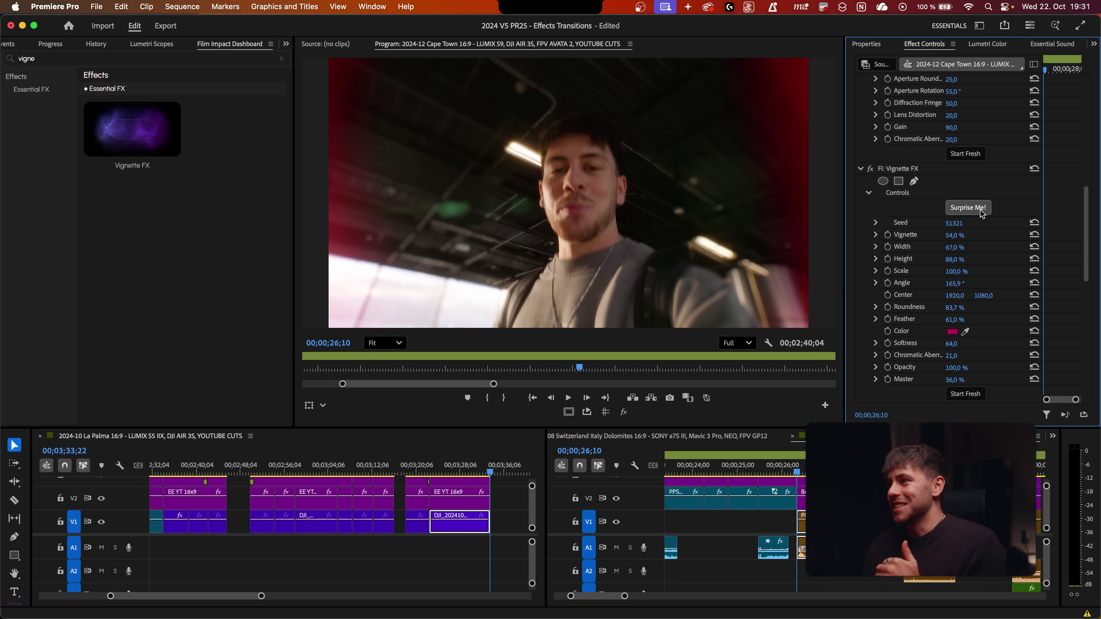
click(981, 210)
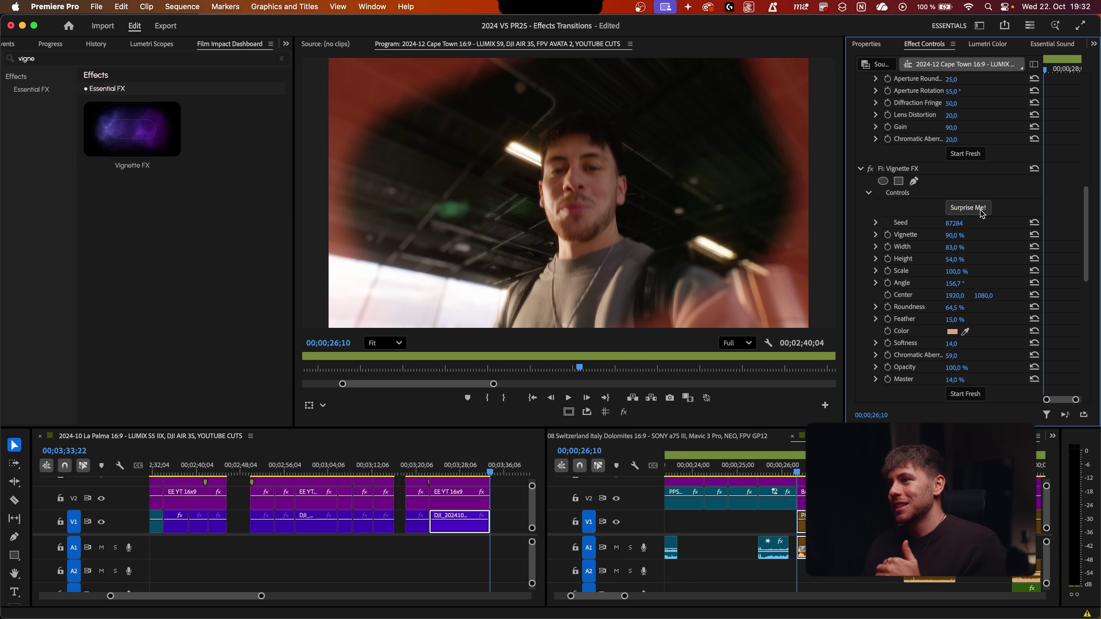
Set the Vignette FX softness to 12 and its color to the near-black grey 171717
scroll(958, 344, down, 1)
click(953, 319)
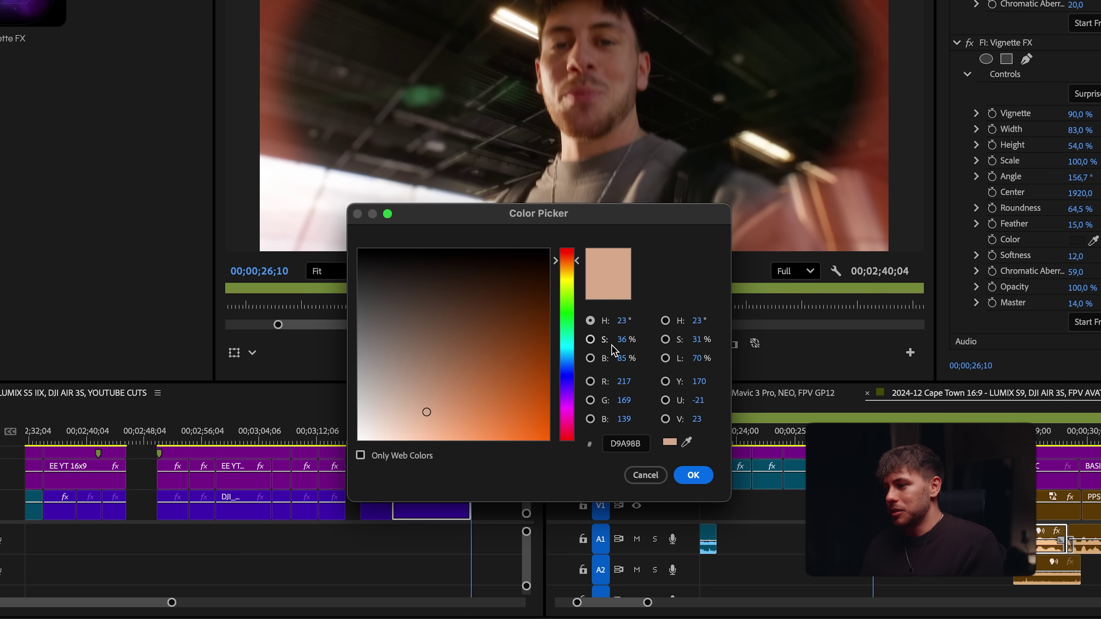
drag(620, 342, 593, 343)
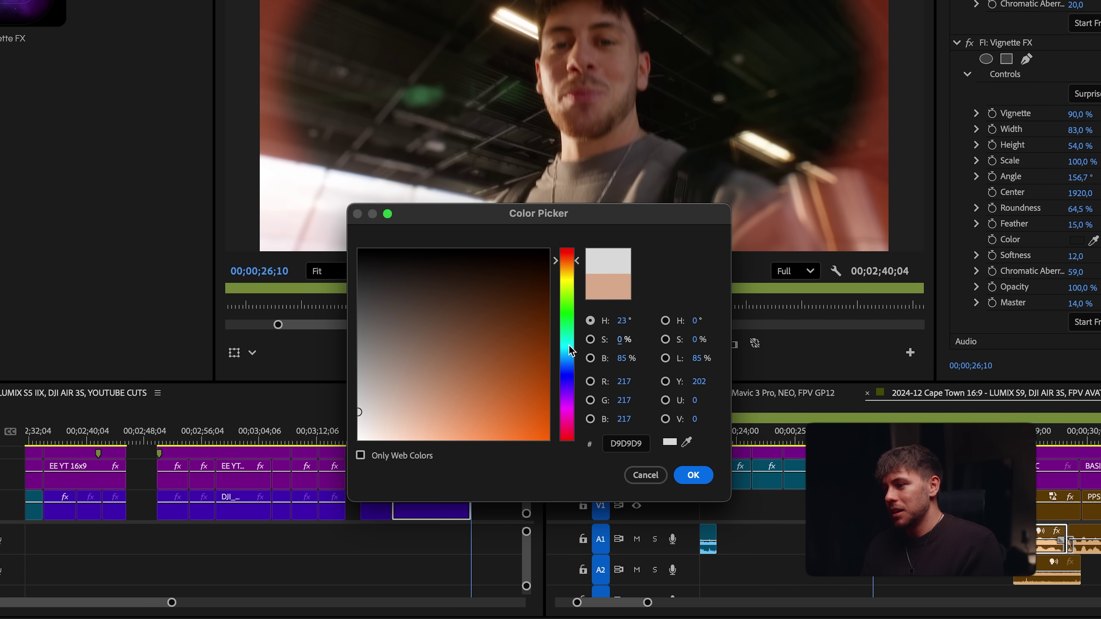
drag(620, 364, 557, 360)
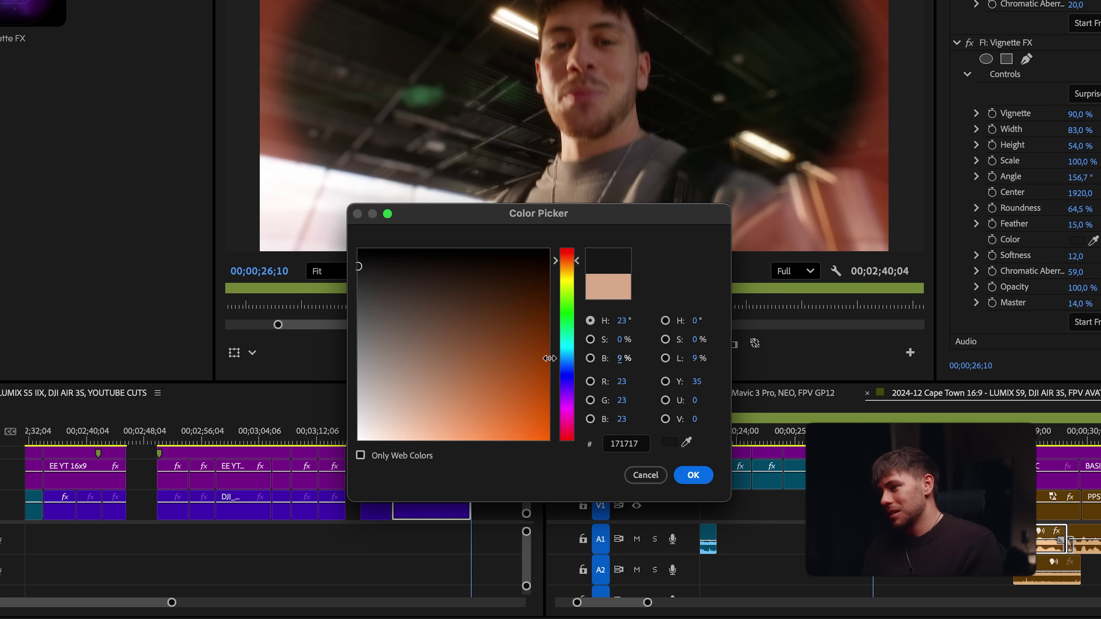
click(693, 475)
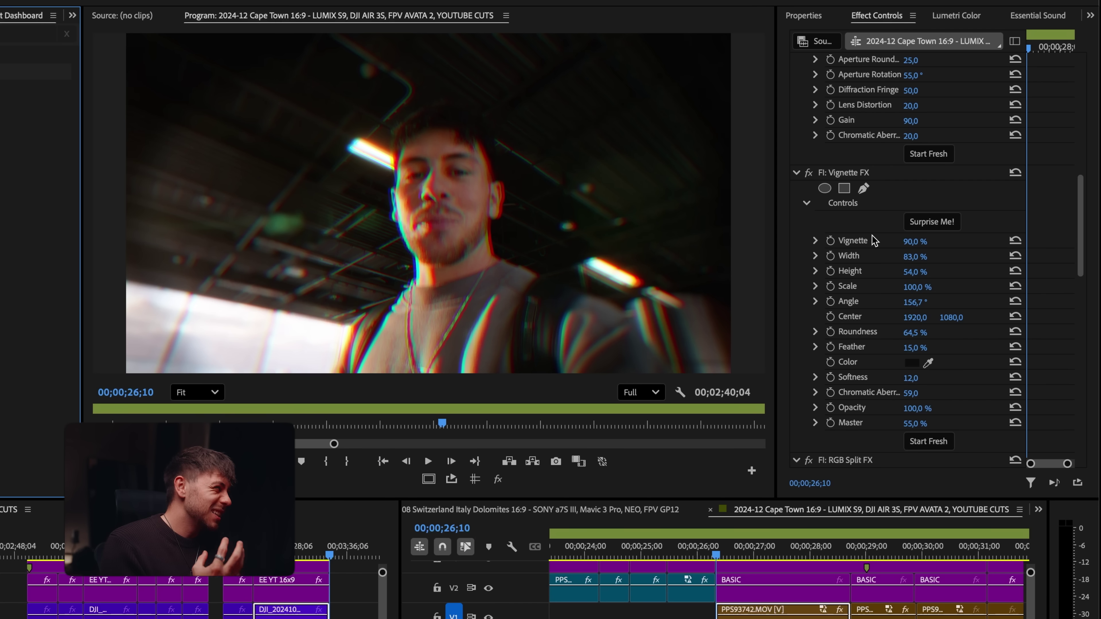
Generate several random RGB Split FX looks with Surprise Me on the Cape Town clip
scroll(924, 222, down, 6)
scroll(867, 276, down, 3)
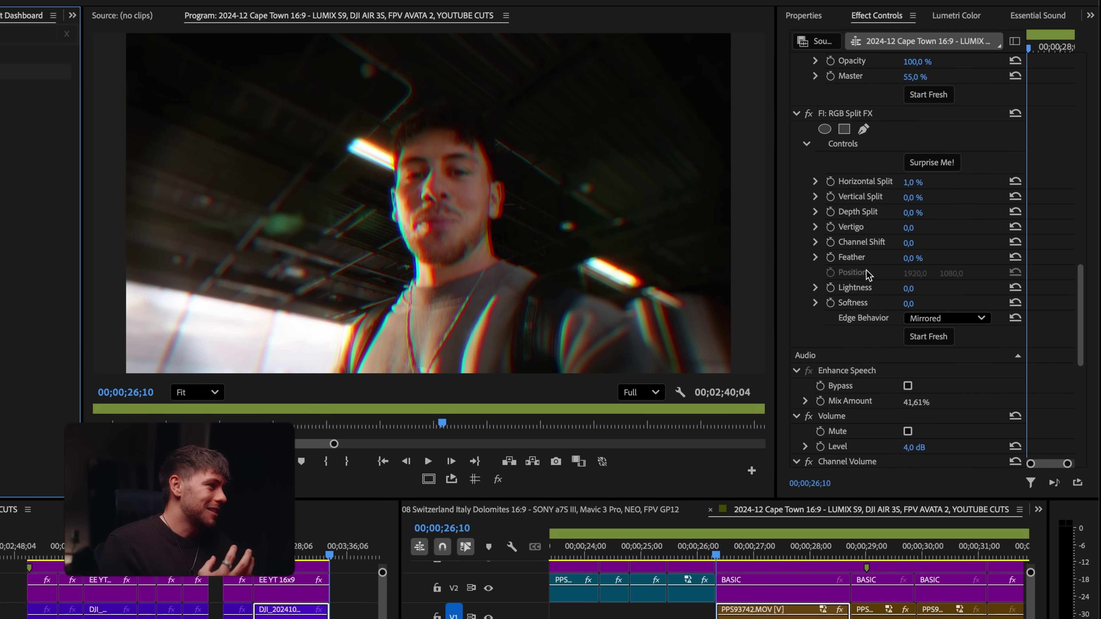
scroll(868, 276, up, 3)
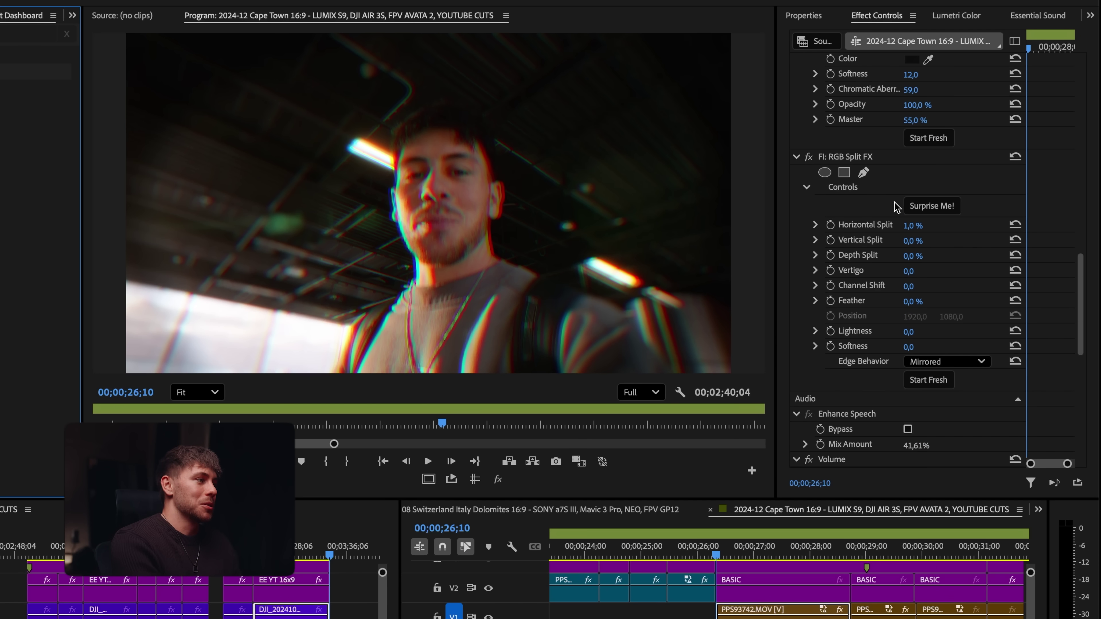
click(915, 207)
click(915, 208)
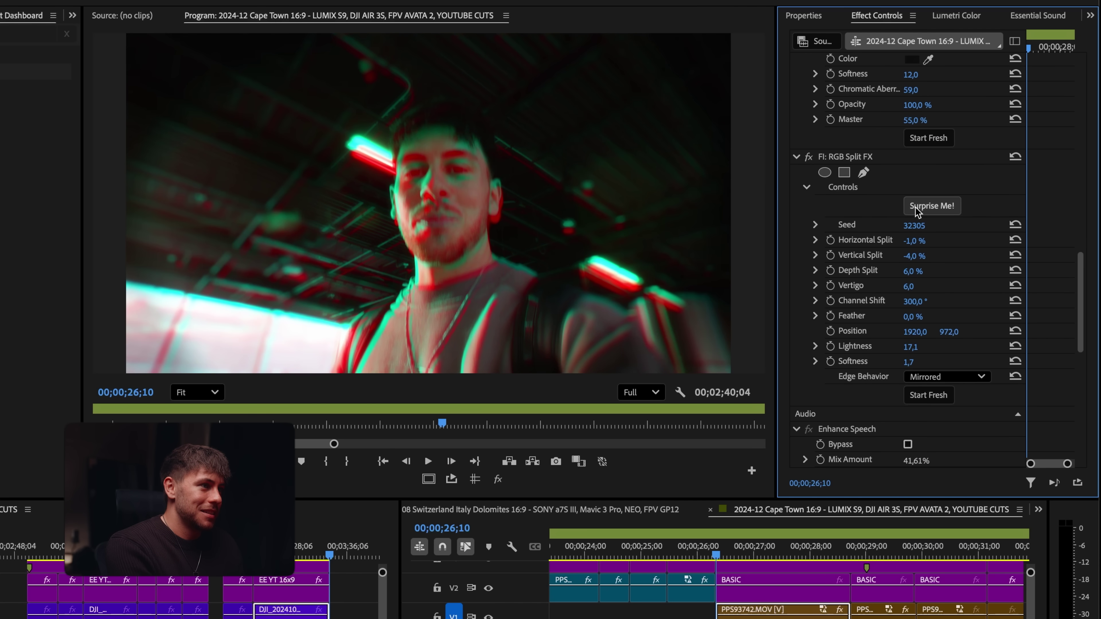
click(915, 208)
click(914, 208)
click(914, 208)
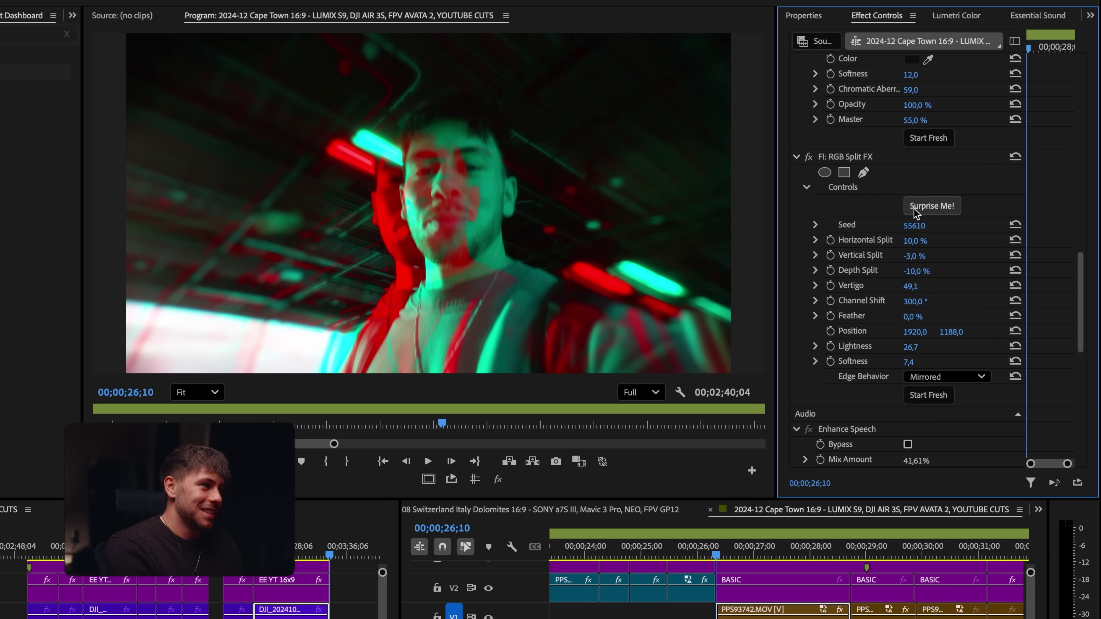
click(913, 208)
click(915, 209)
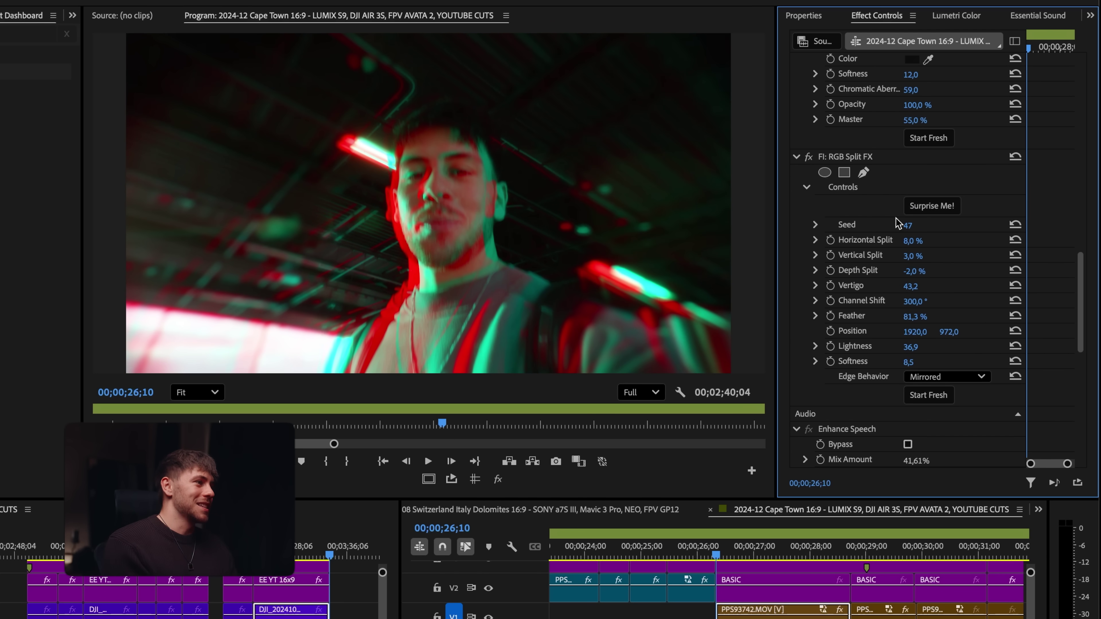
Mask RGB Split FX with a large inverted ellipse around the man's face, setting mask feather to 434 and mask opacity to 42%
click(824, 173)
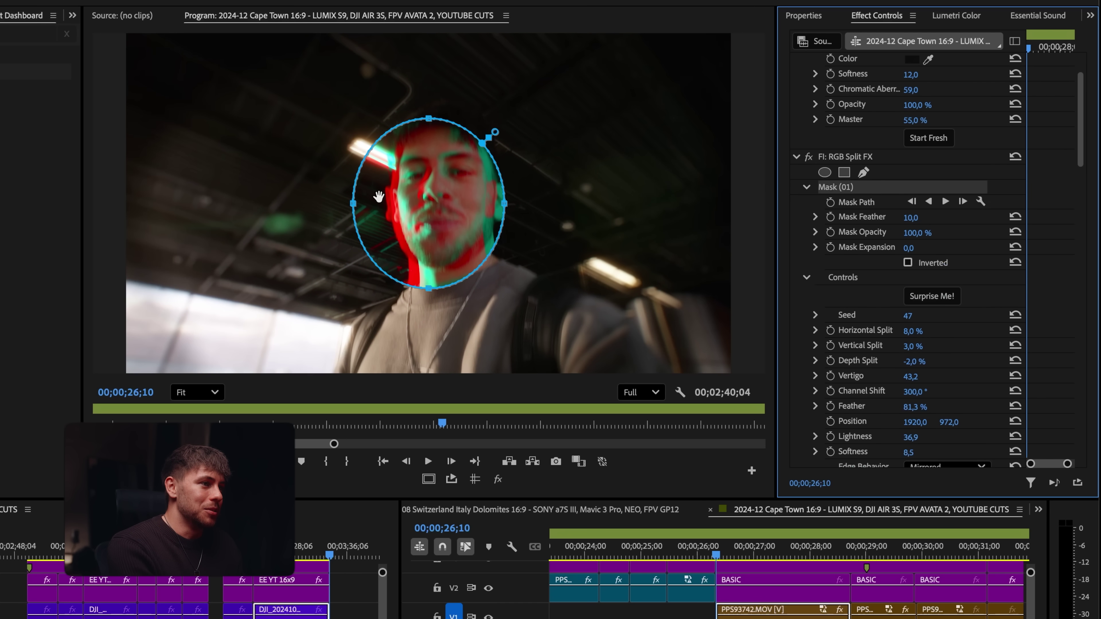
drag(353, 203, 211, 203)
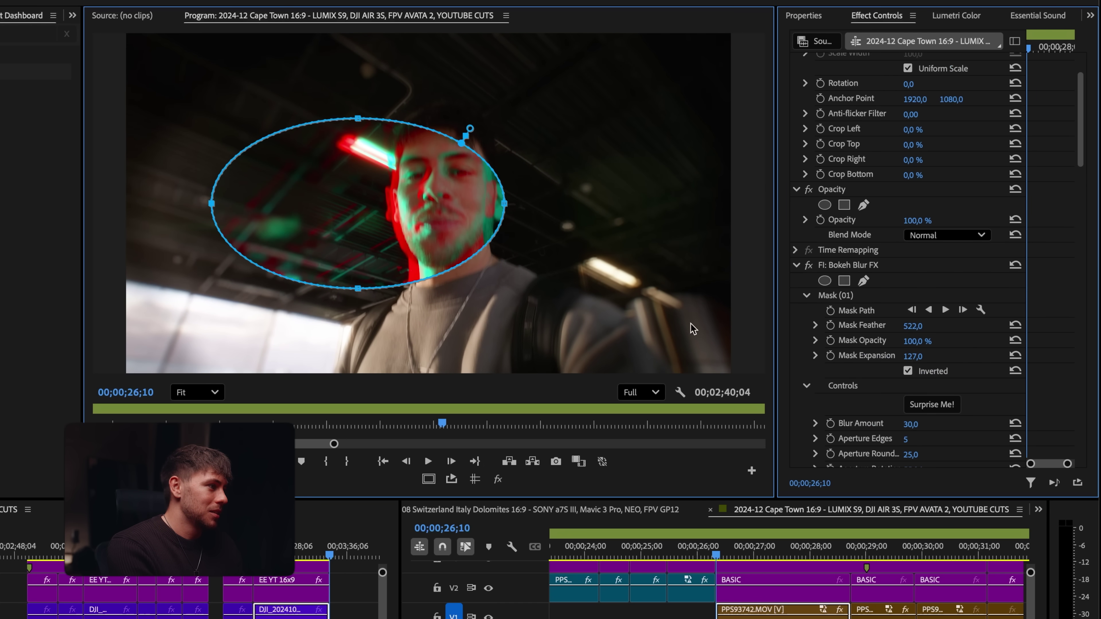
scroll(902, 360, down, 10)
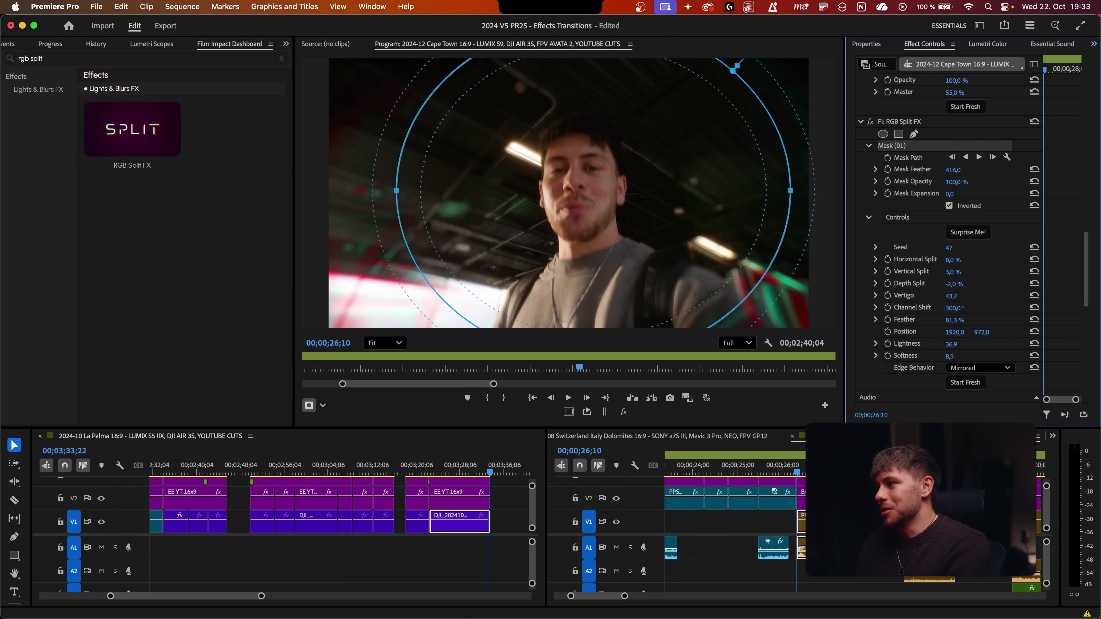
mouse_move(954, 182)
mouse_down()
mouse_move(920, 182)
mouse_move(937, 181)
mouse_up()
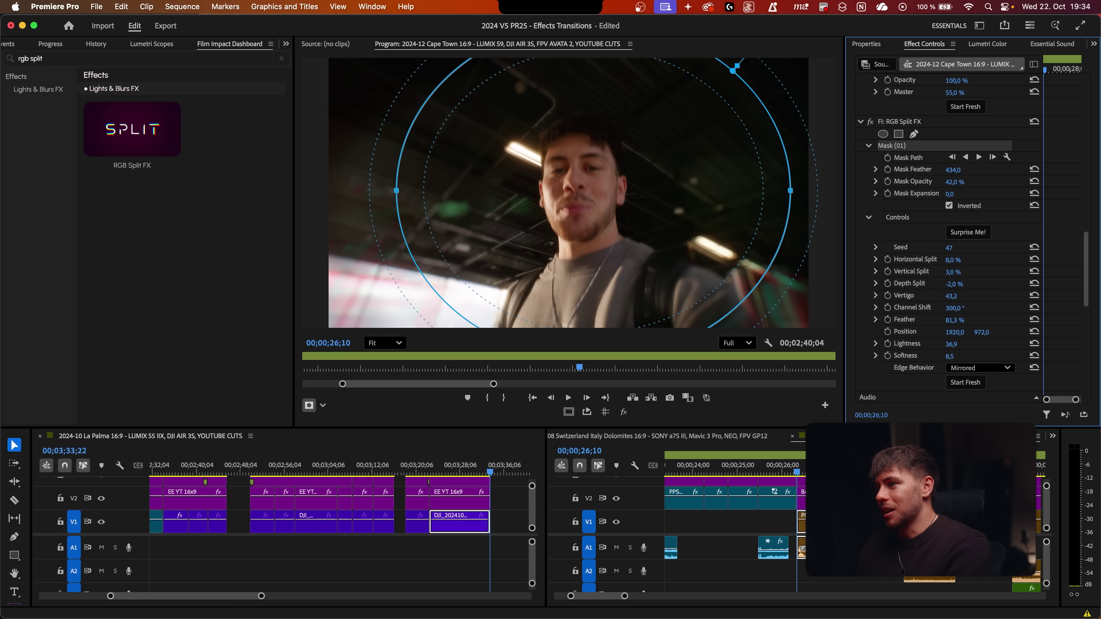
key(space)
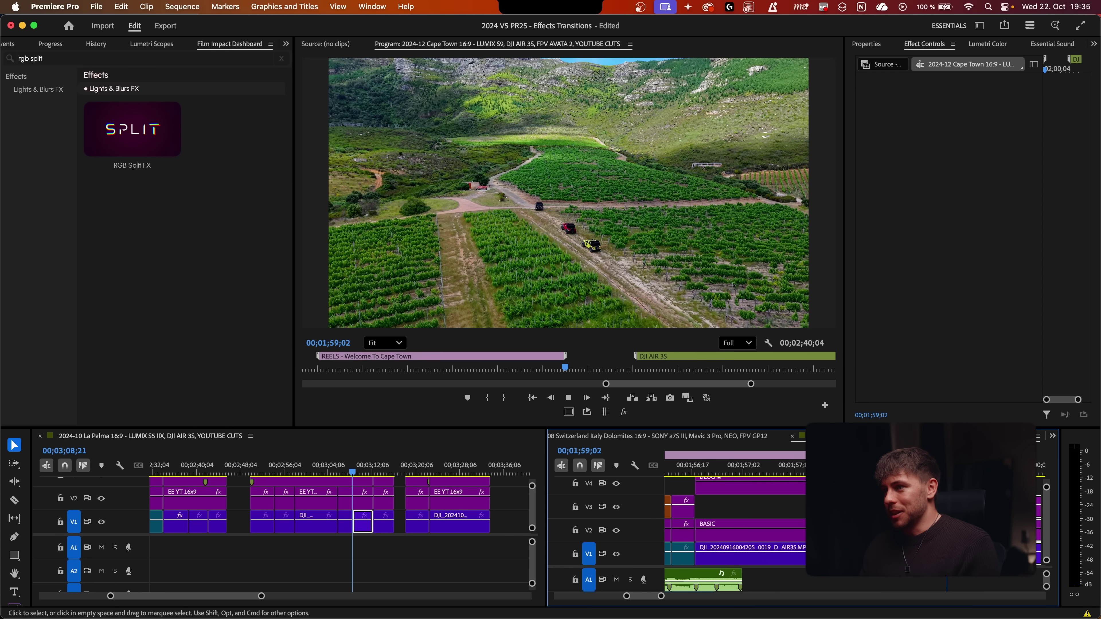
Find Focus Blur FX among the Film Impact effects and apply it to the vineyard drone clip at 00;01;59;25
key(space)
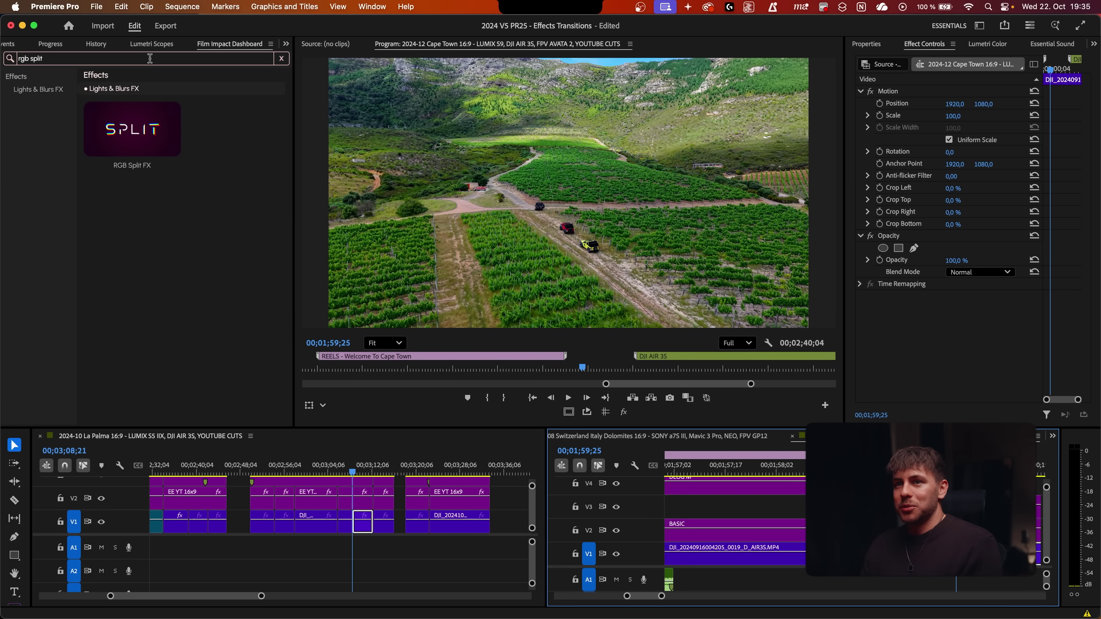
triple_click(144, 58)
text(focus blu)
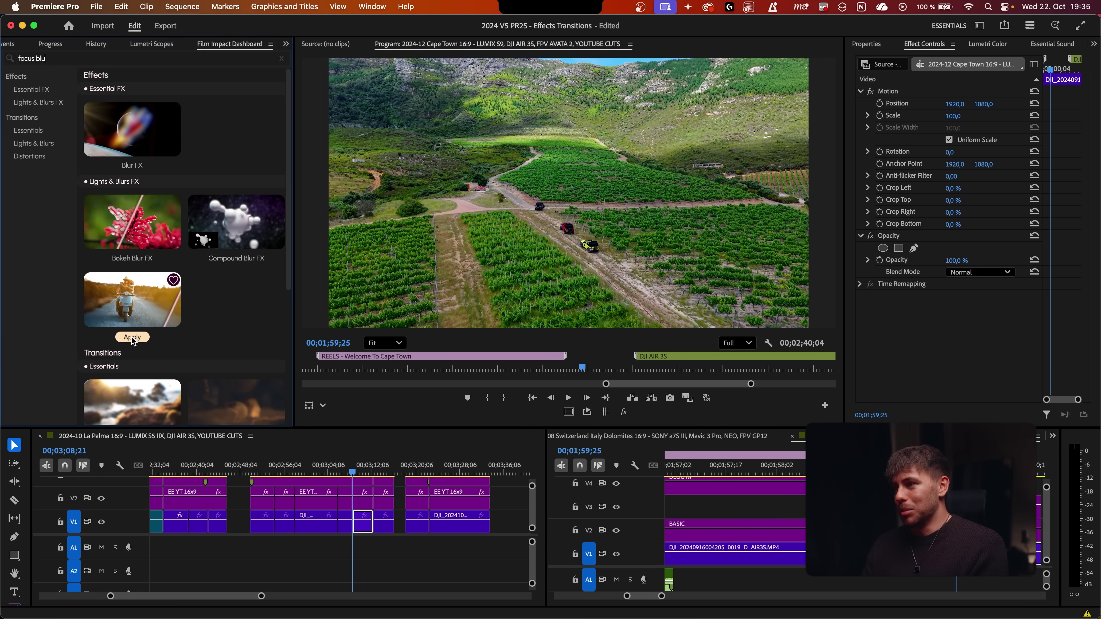
click(132, 337)
Set the Focus Blur FX focus type to Tilt Shift and its height to 30%
scroll(989, 239, down, 3)
click(986, 261)
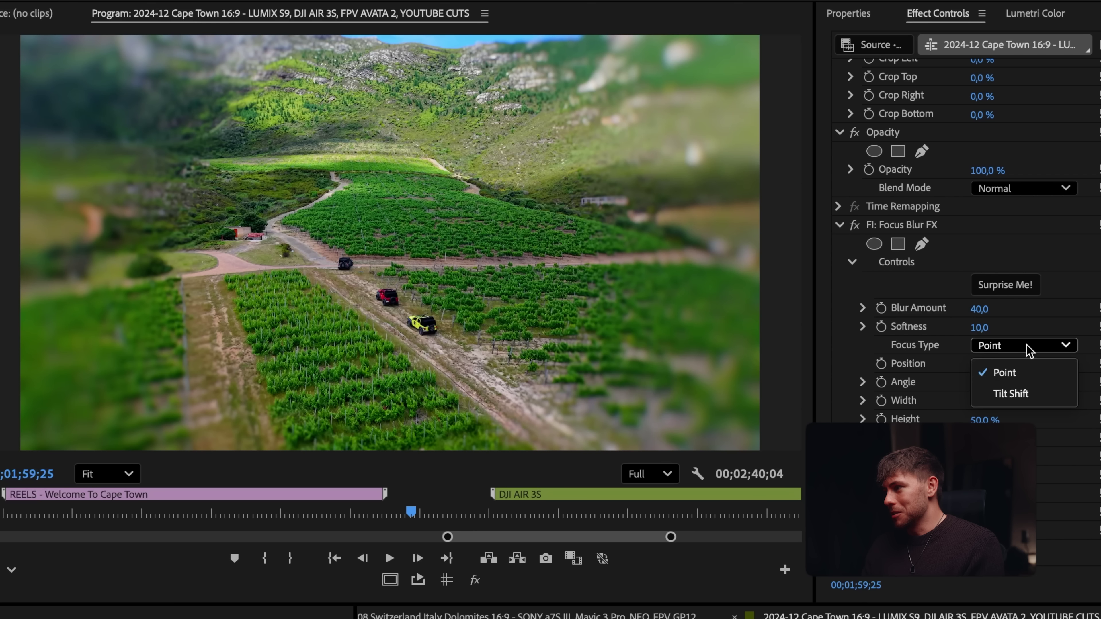
click(971, 286)
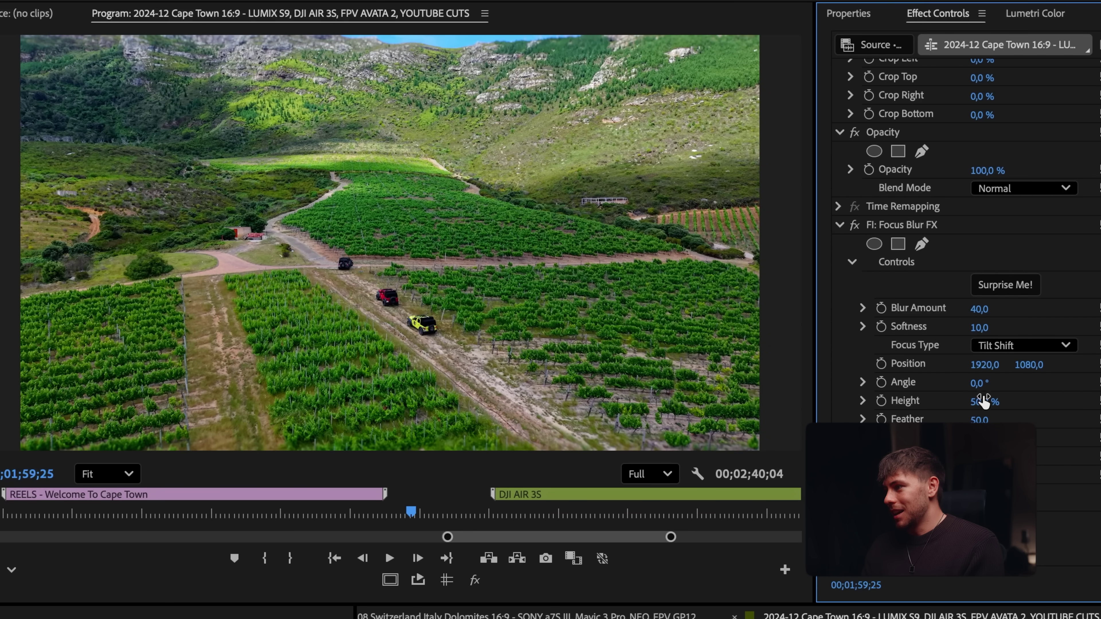
drag(989, 408, 971, 407)
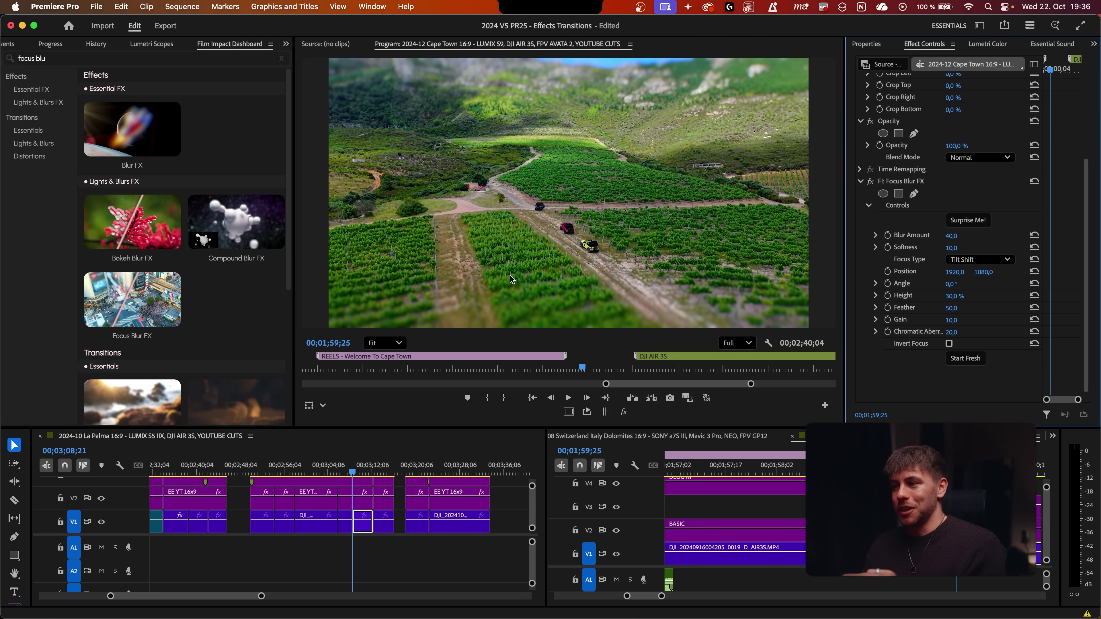
Play back the vineyard clip from 00;01;59;00 to examine the tilt-shift blur in motion
click(967, 507)
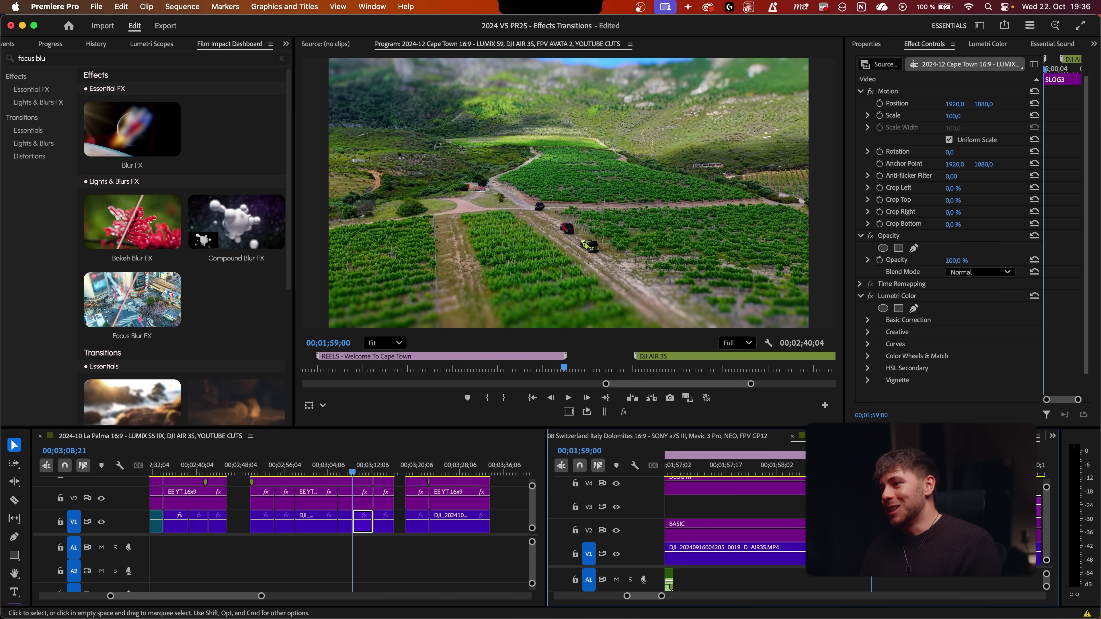
key(space)
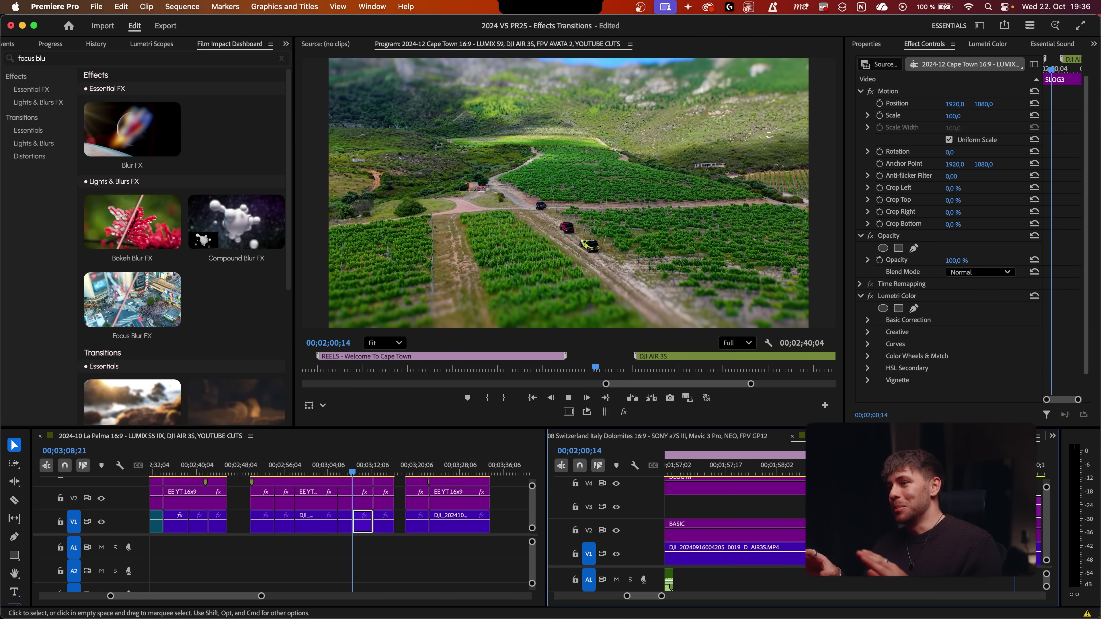
key(space)
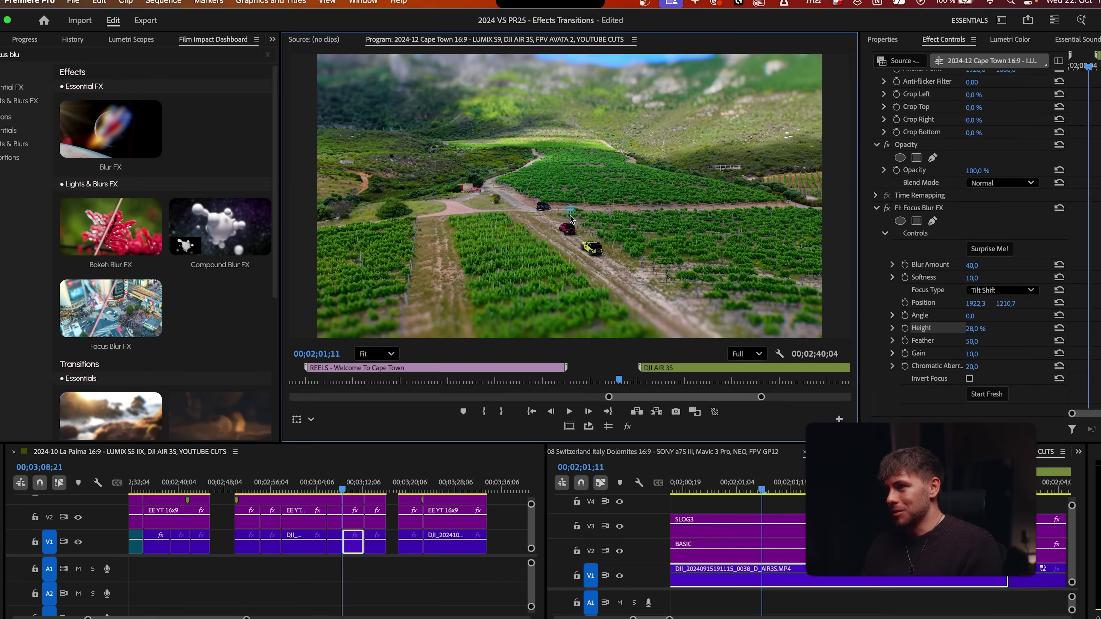
drag(570, 216, 573, 173)
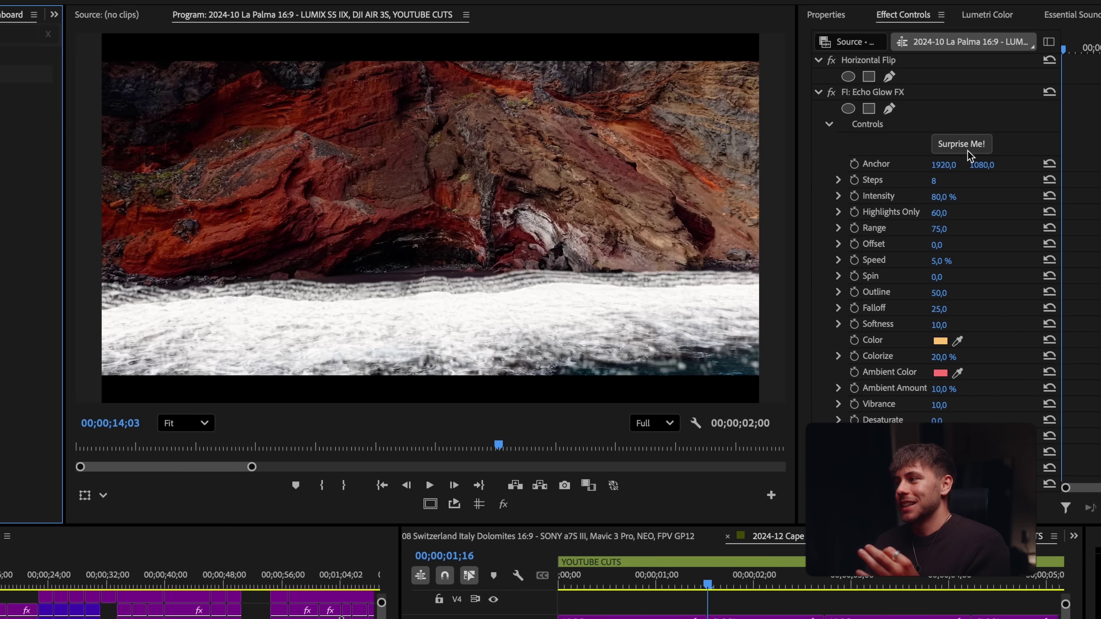
Generate several random Echo Glow FX looks with Surprise Me on the La Palma cliff clip and preview them
click(971, 143)
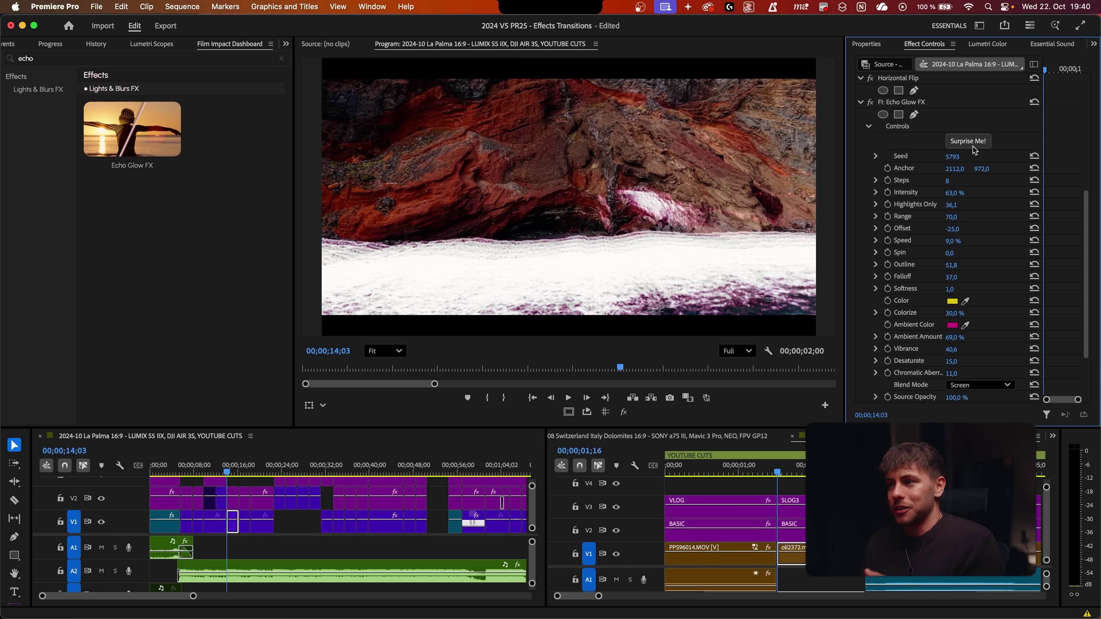
click(973, 147)
click(973, 146)
click(973, 146)
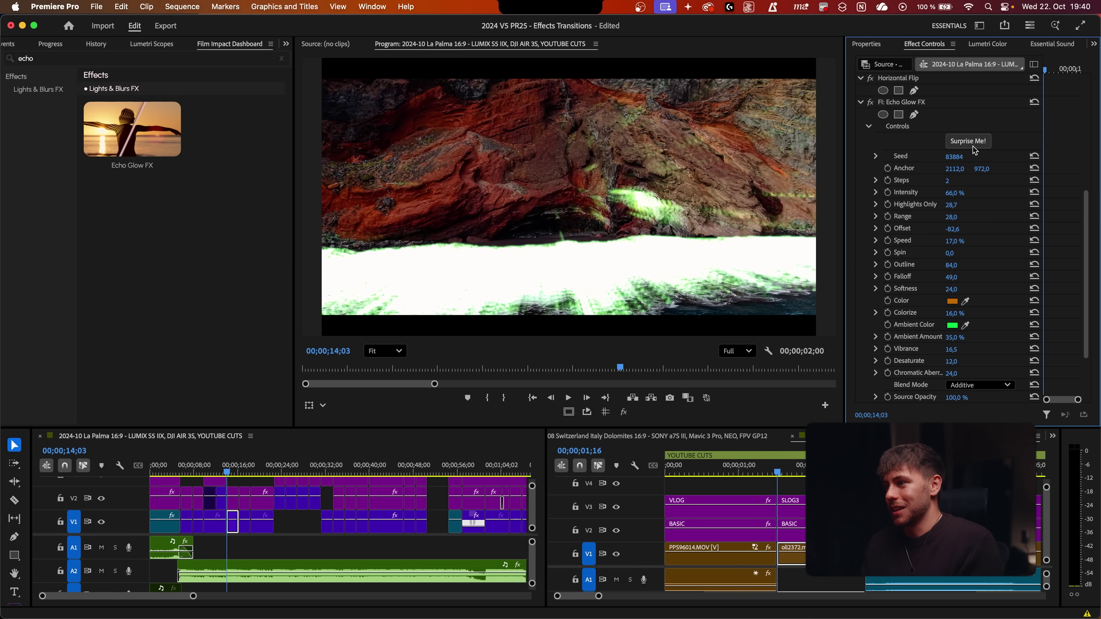
click(234, 531)
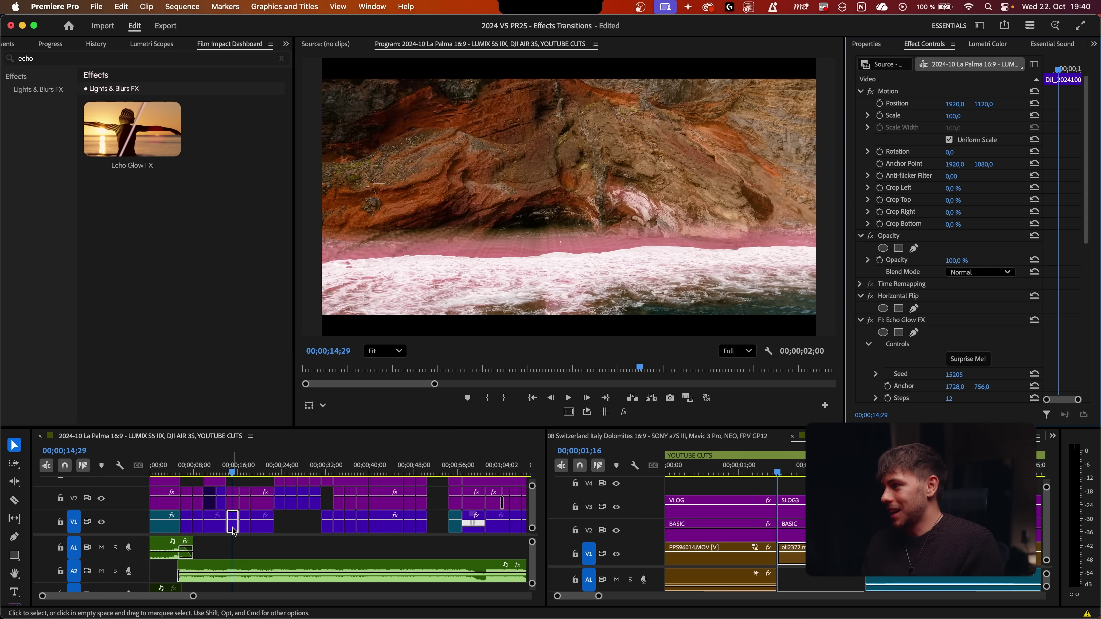
click(968, 359)
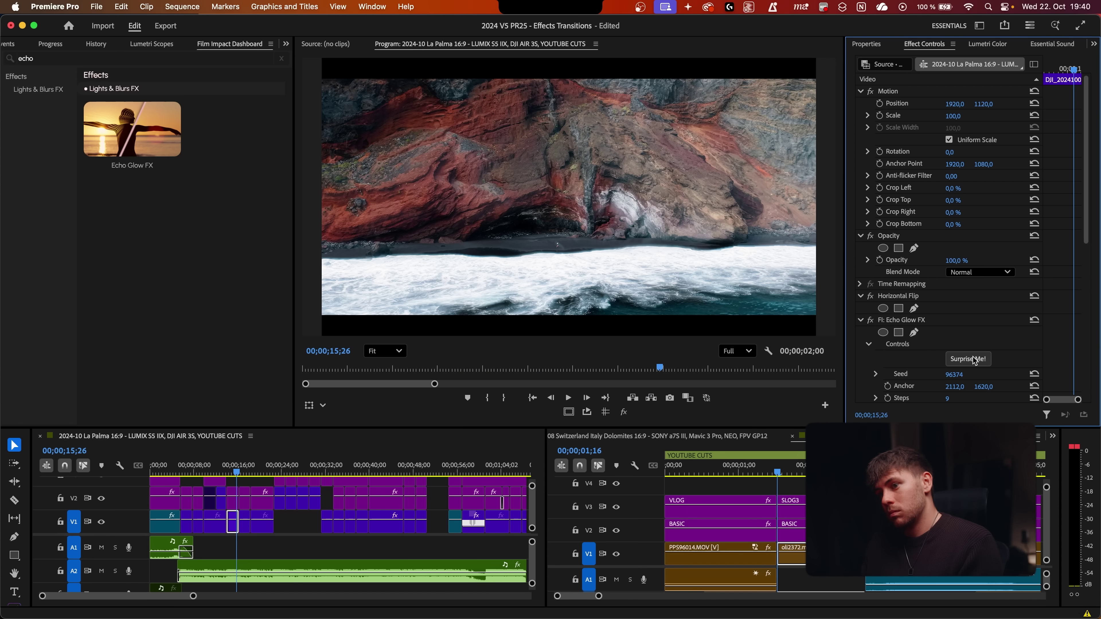
click(974, 360)
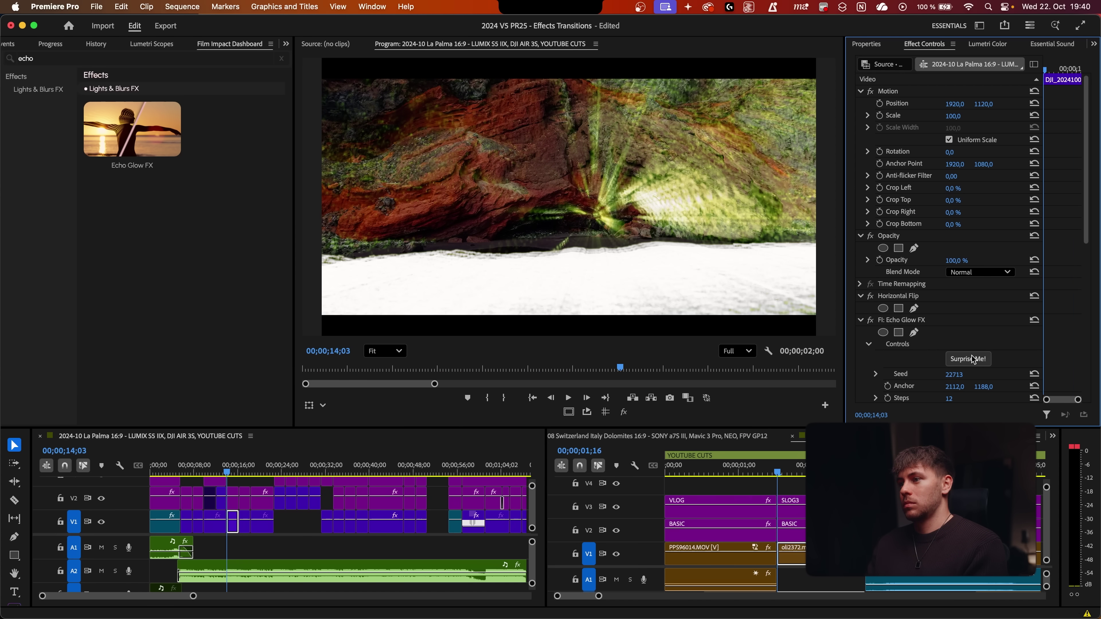
Undo the last Echo Glow FX randomization and play back the La Palma clip in an enlarged view
key(super+z)
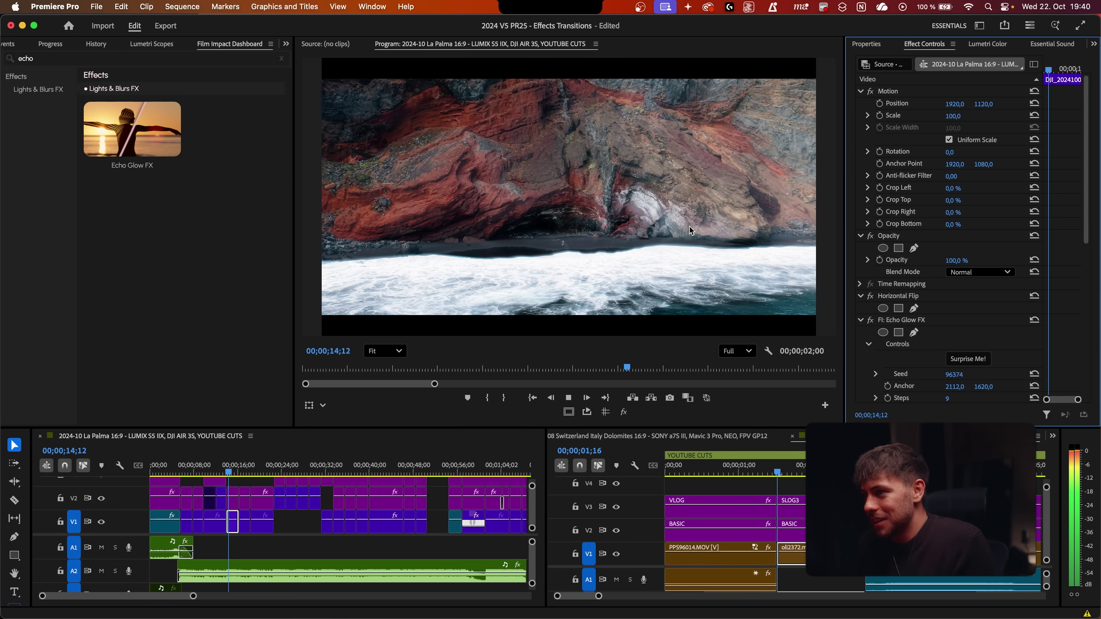
key(space)
key(grave)
key(space)
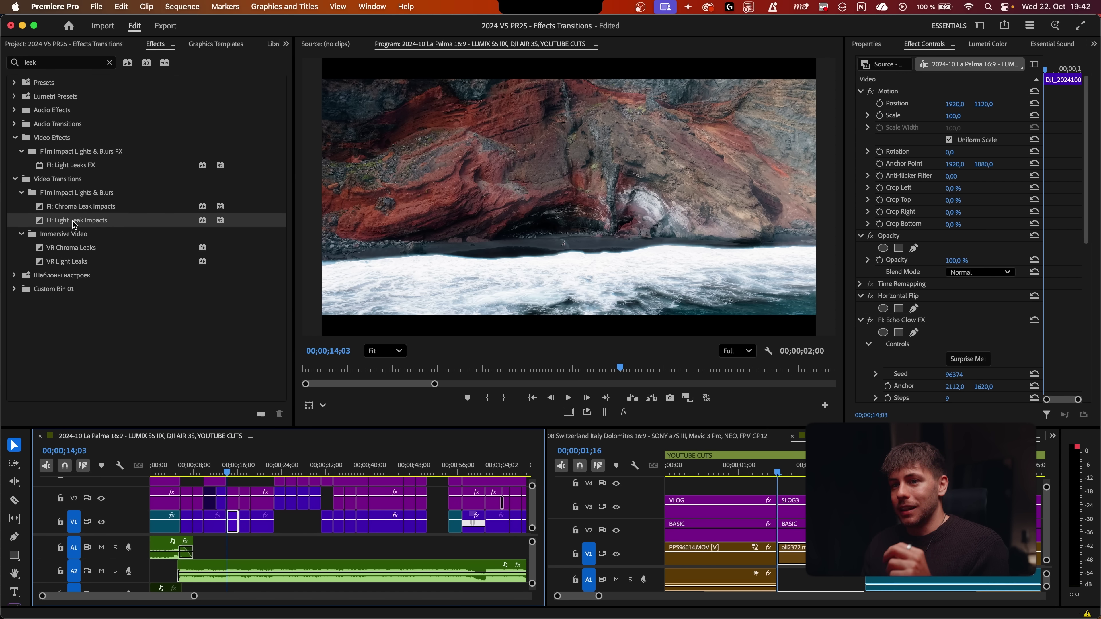
Add the FI: Light Leak Impacts transition at the V1 cut near 00;00;16;10, preview it and open its settings
drag(72, 221, 217, 461)
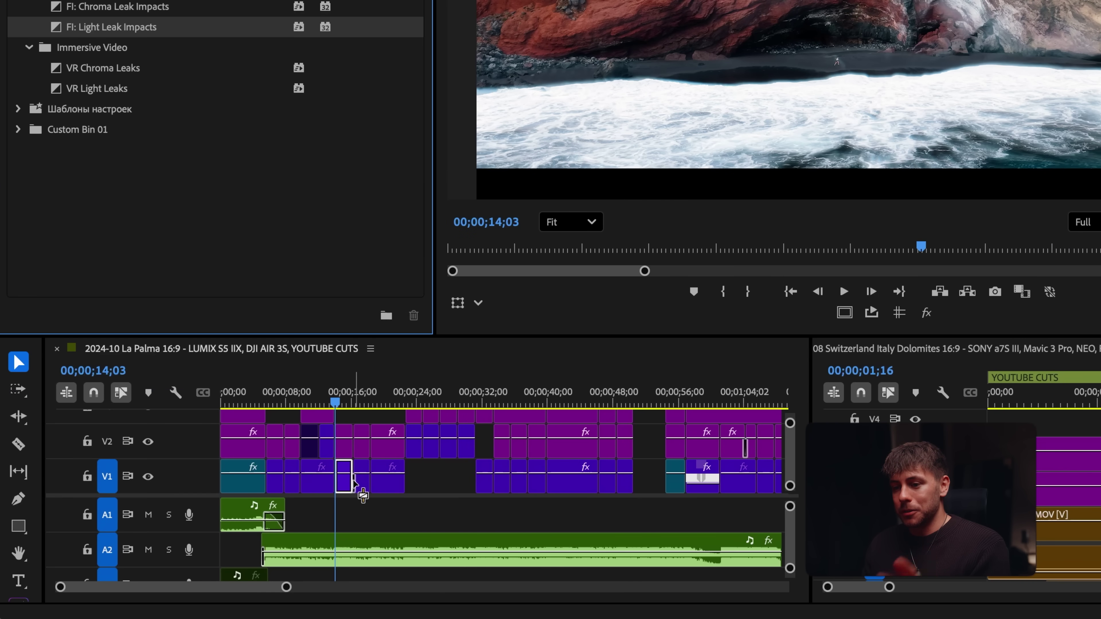
drag(354, 480, 354, 481)
scroll(354, 481, up, 3)
key(space)
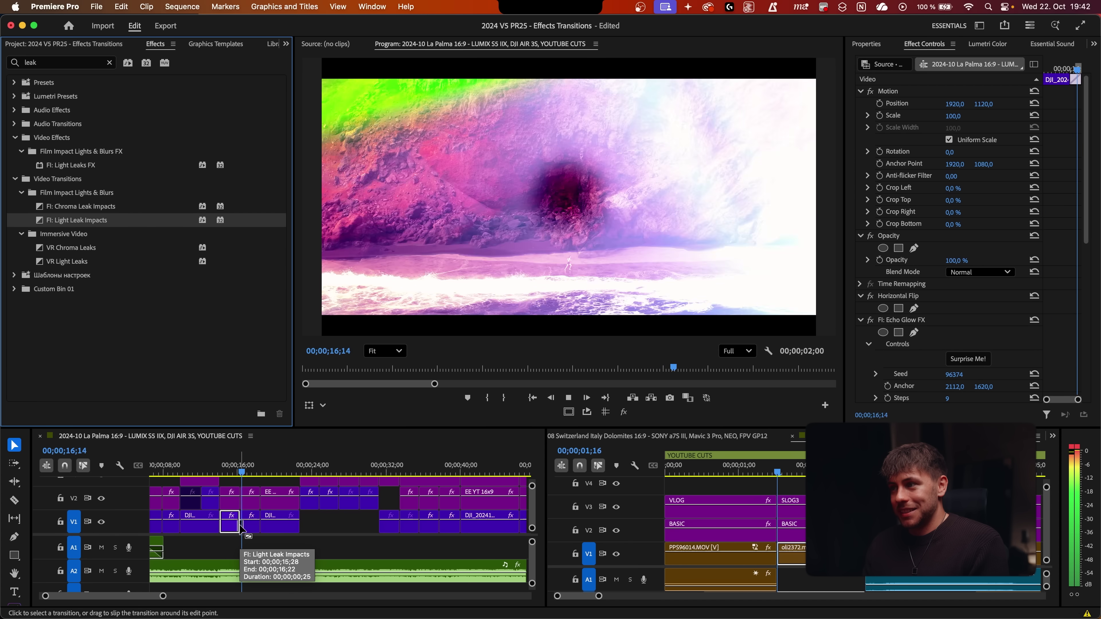
key(space)
drag(223, 469, 241, 470)
scroll(240, 521, up, 3)
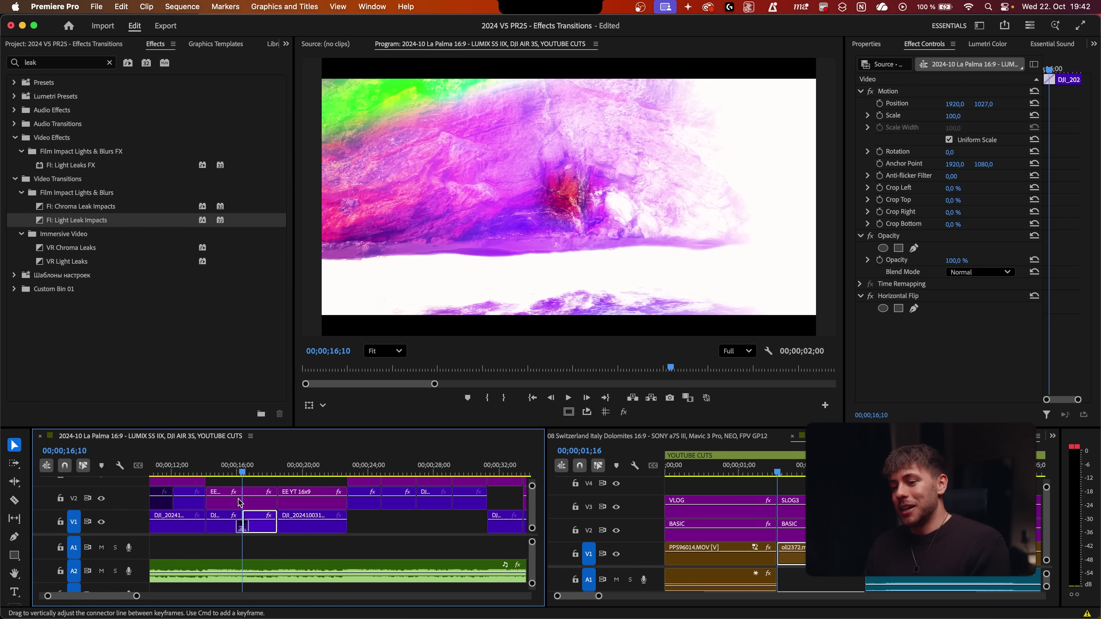
click(241, 527)
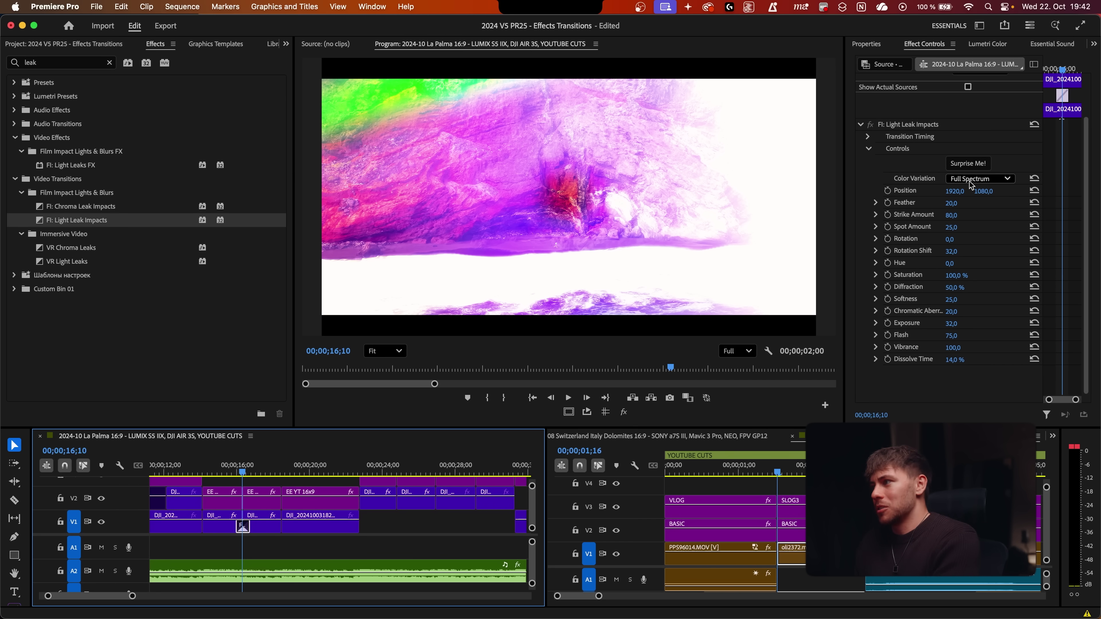
Set the Light Leak Impacts color variation to Single Spectrum and its hue to 168°, and play back the transition
click(970, 181)
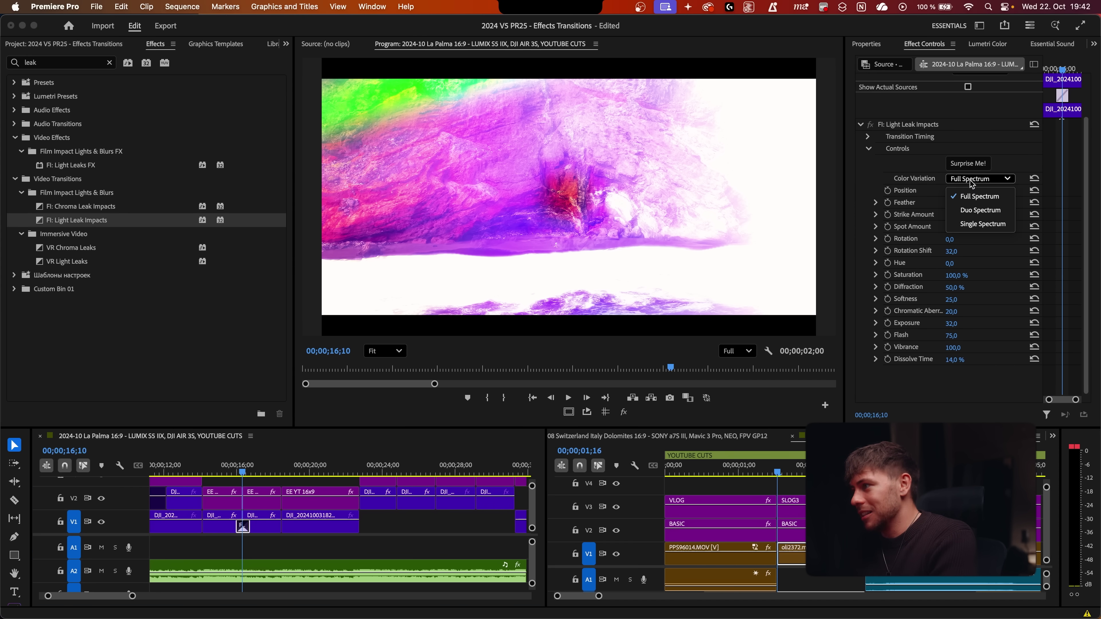
click(970, 225)
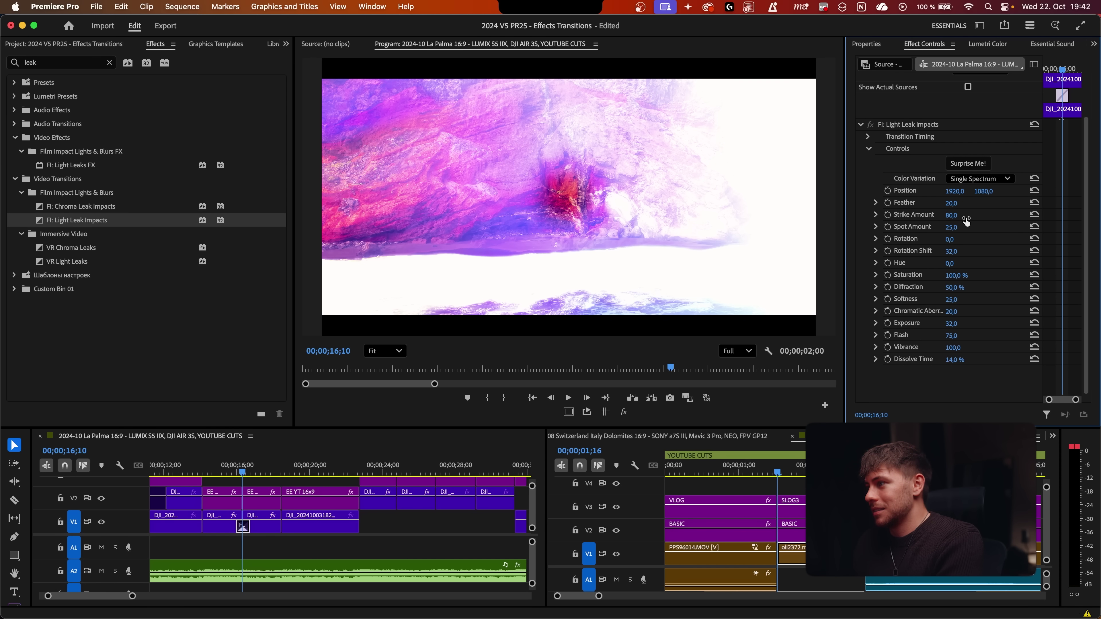
drag(954, 263, 1025, 263)
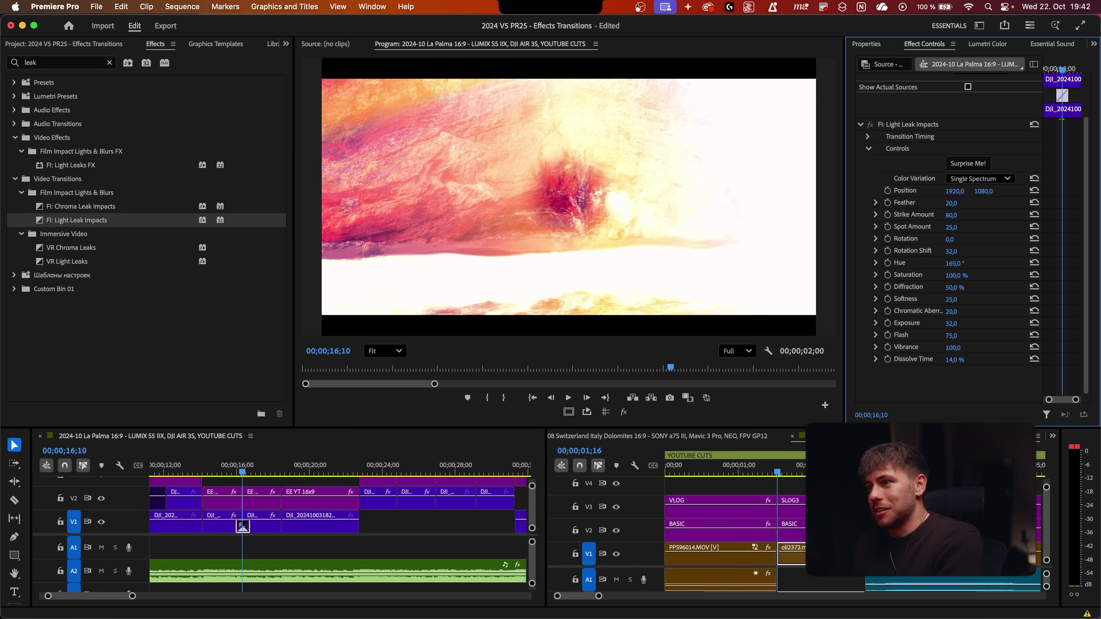
click(229, 471)
key(space)
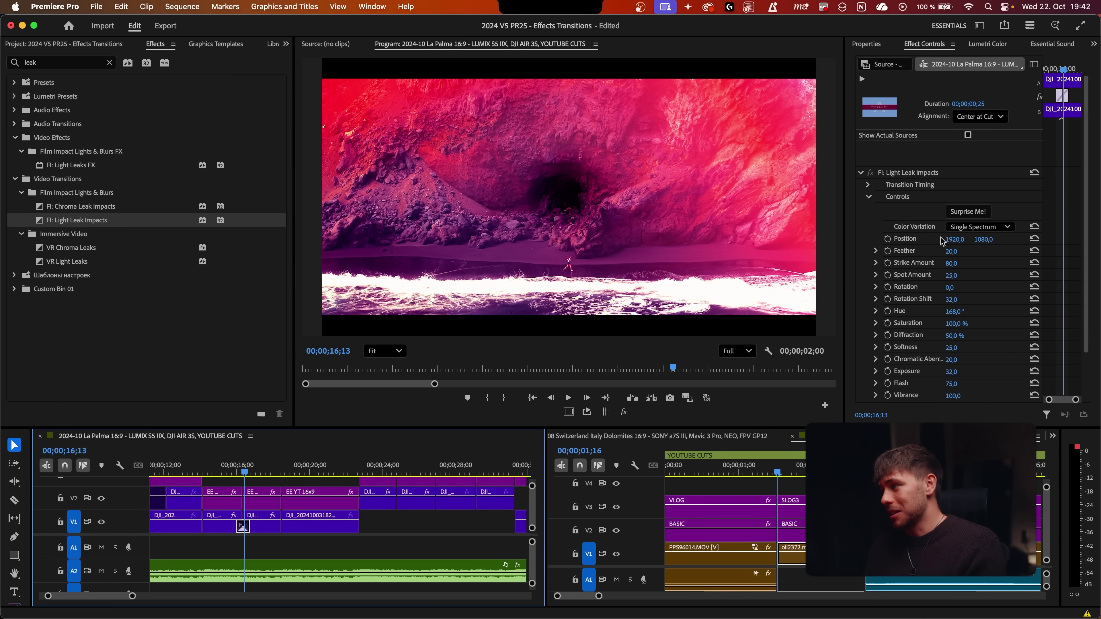
Randomize the Light Leak Impacts transition twice with Surprise Me and play it back across the cut
click(960, 219)
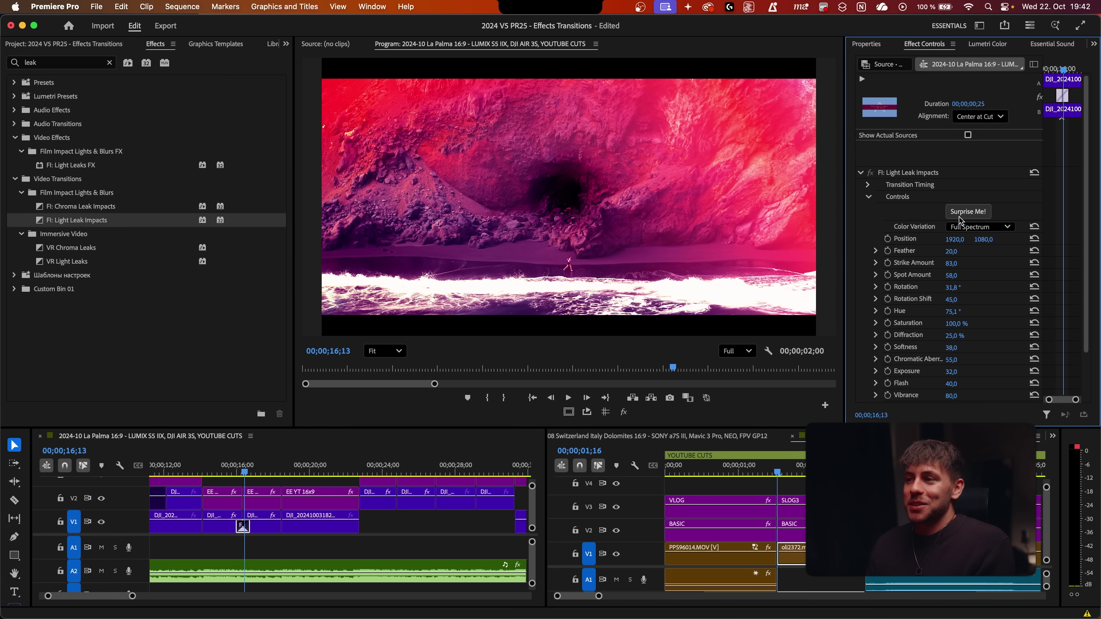
click(961, 219)
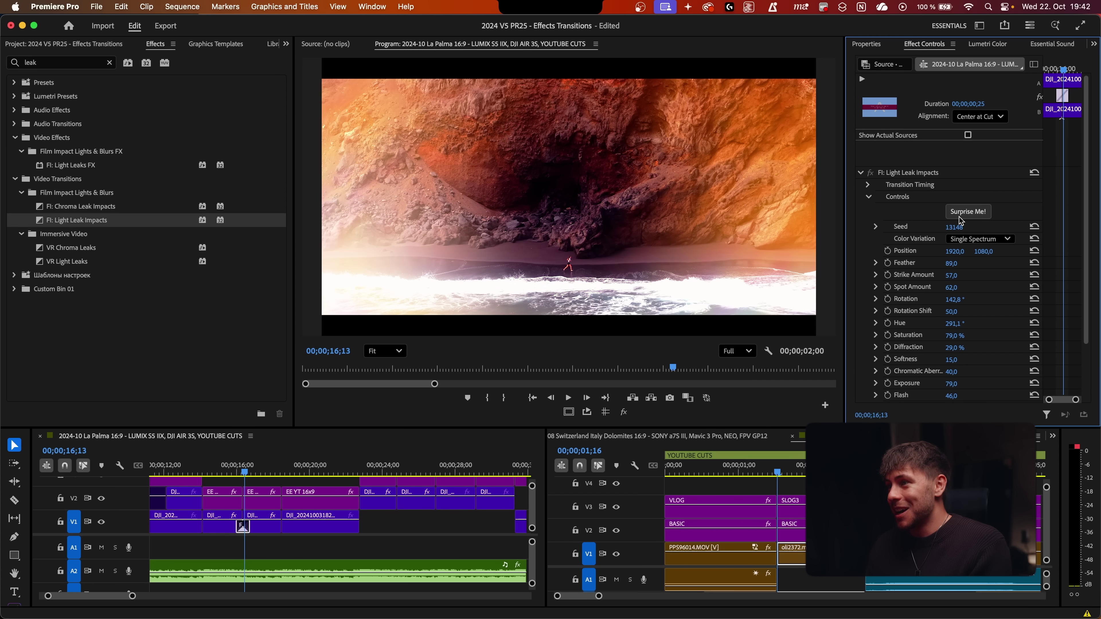
click(233, 474)
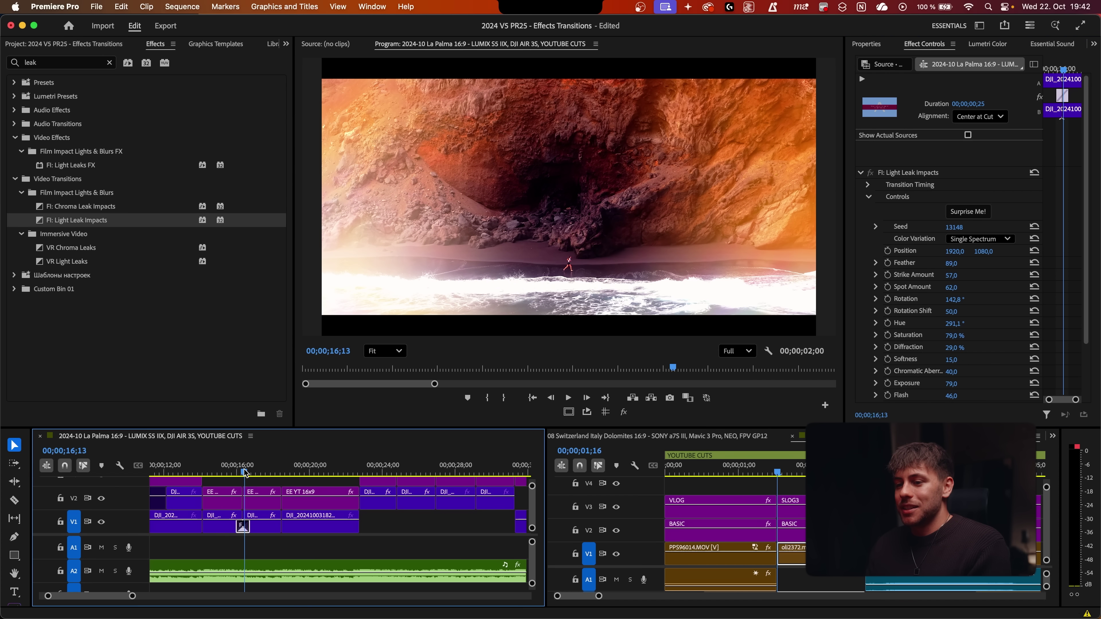
key(space)
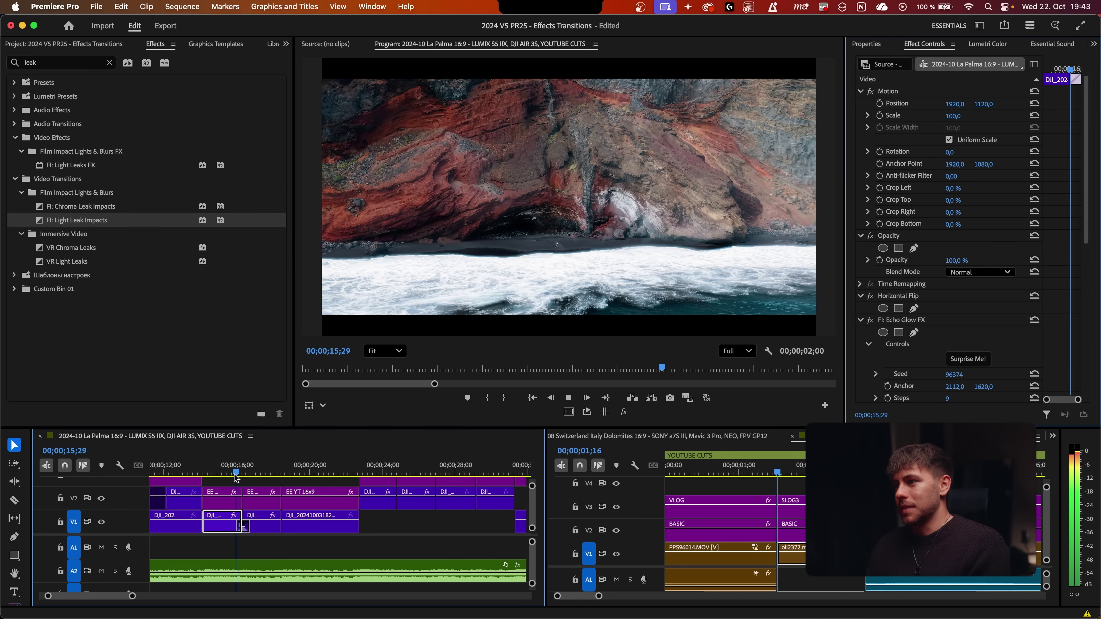
key(space)
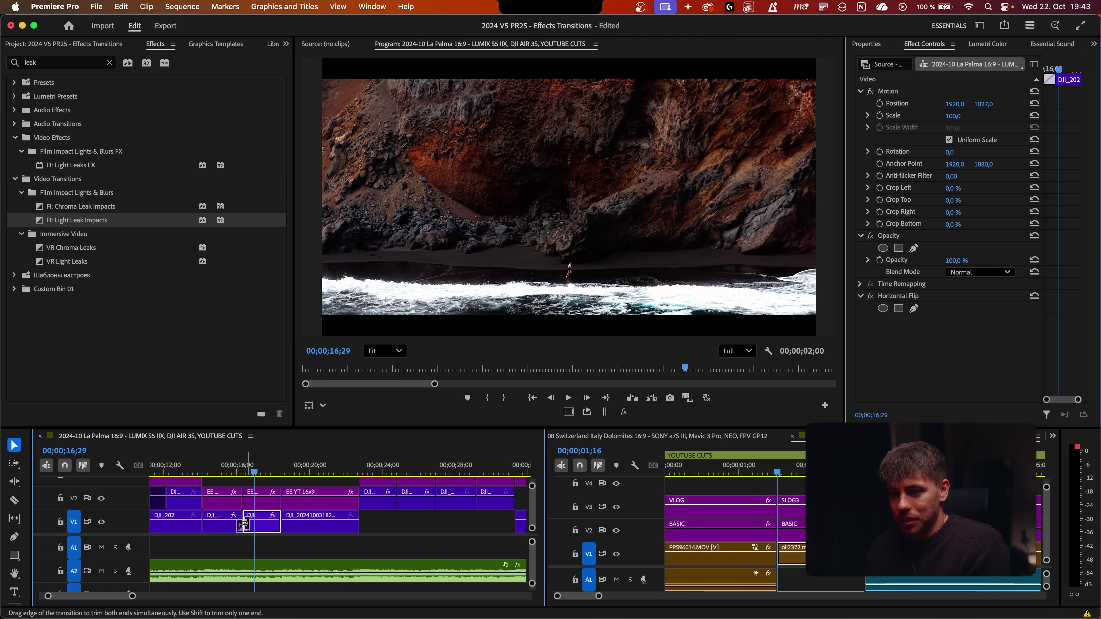
click(235, 474)
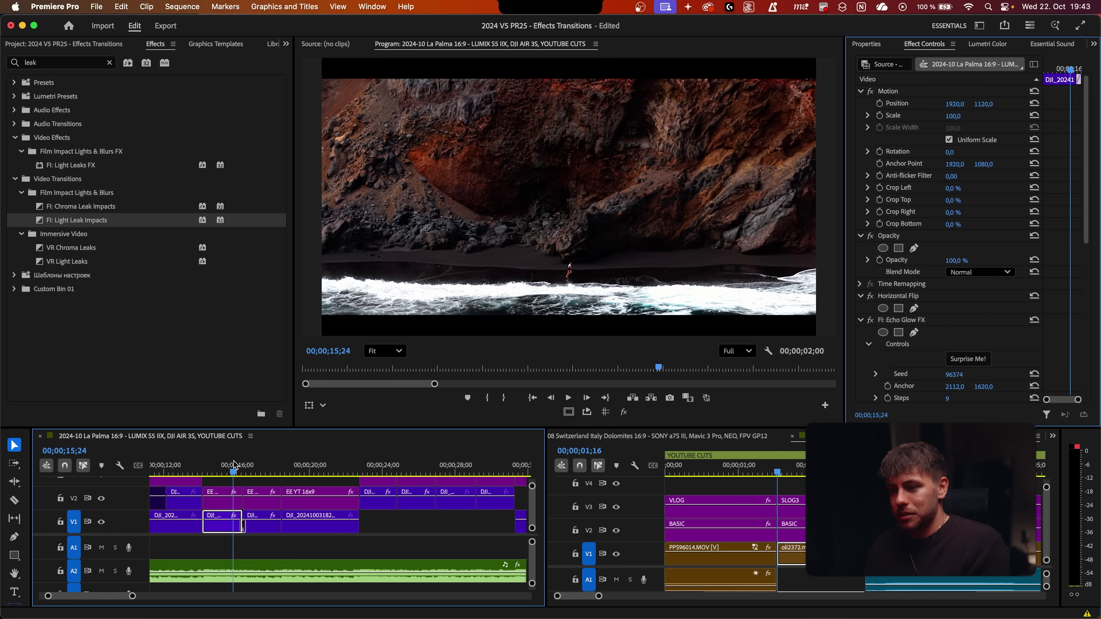
key(space)
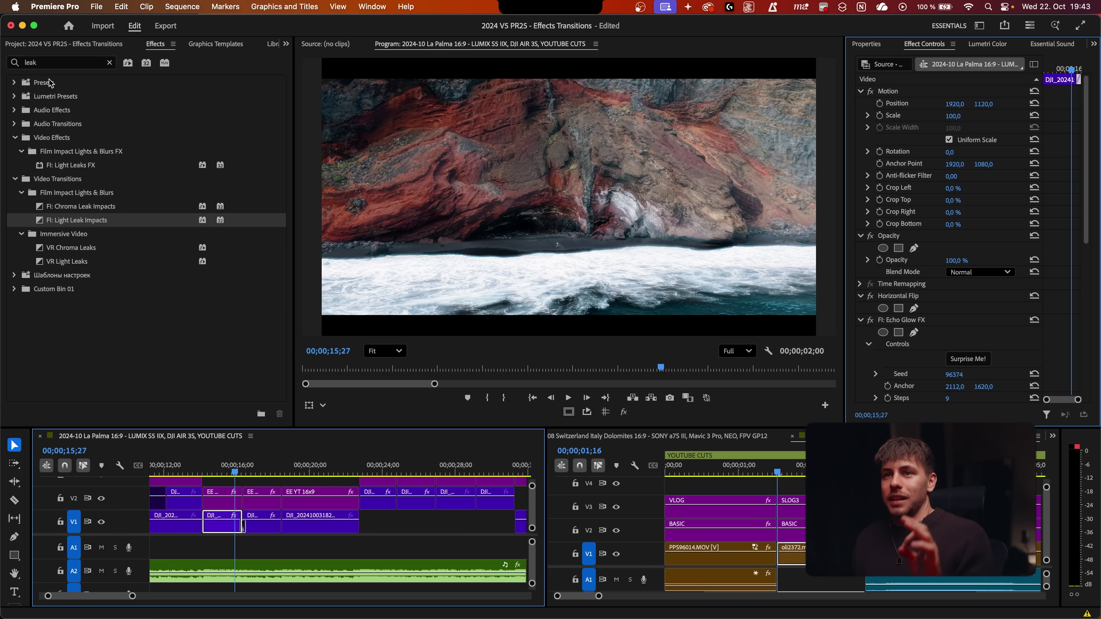
Find the FI: 3D Roll Impacts transition, add it at the V1 cut near 00;00;18;14 and play it back
click(55, 62)
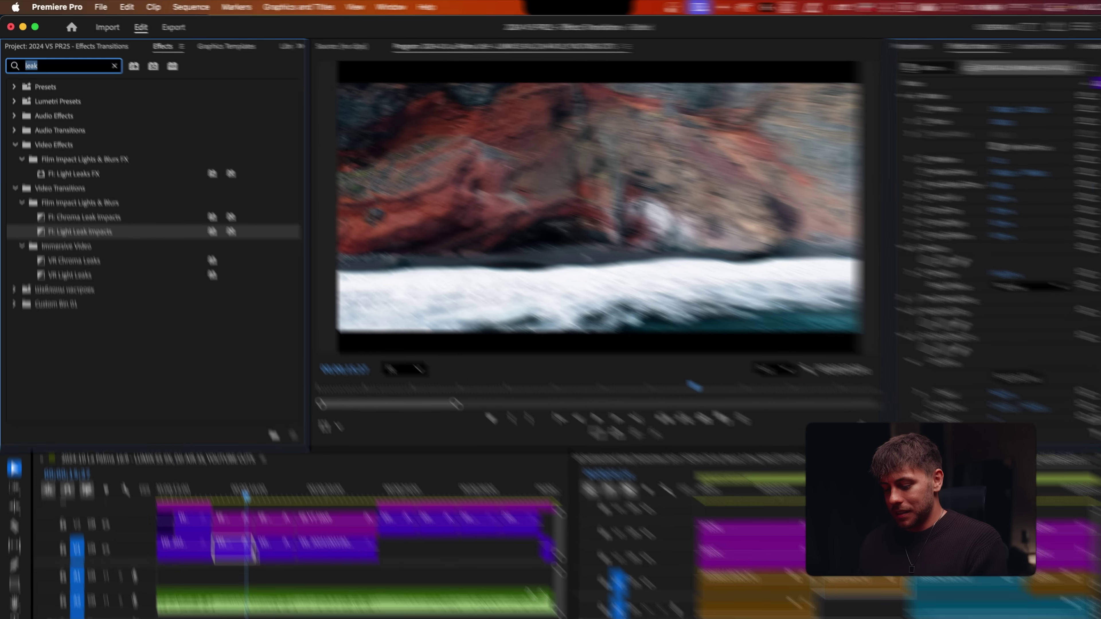
text(3d roll)
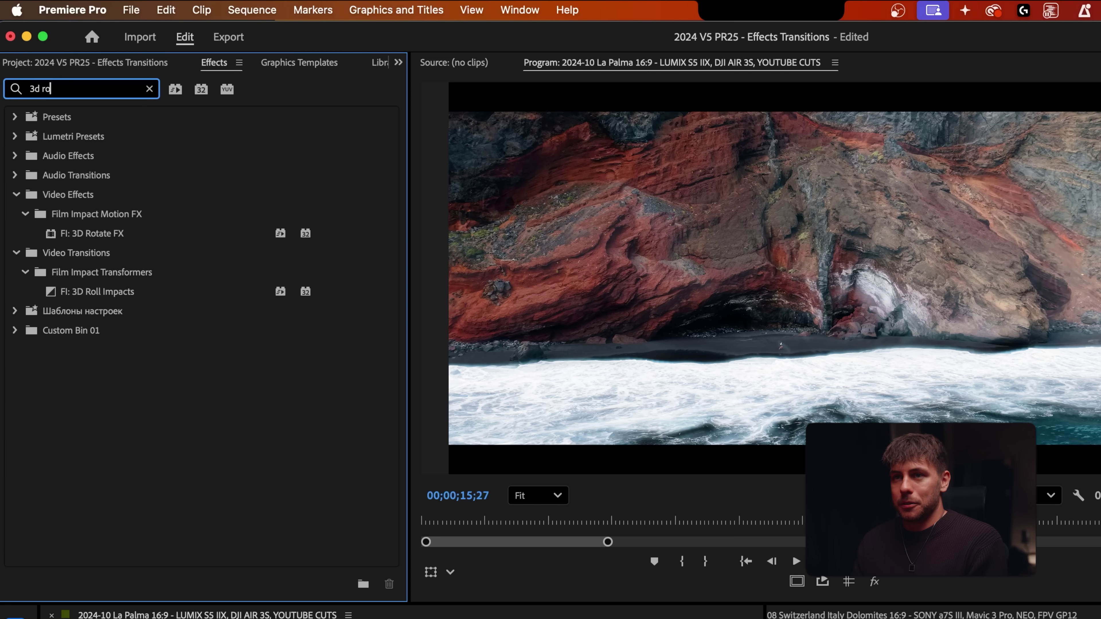
drag(101, 253, 390, 618)
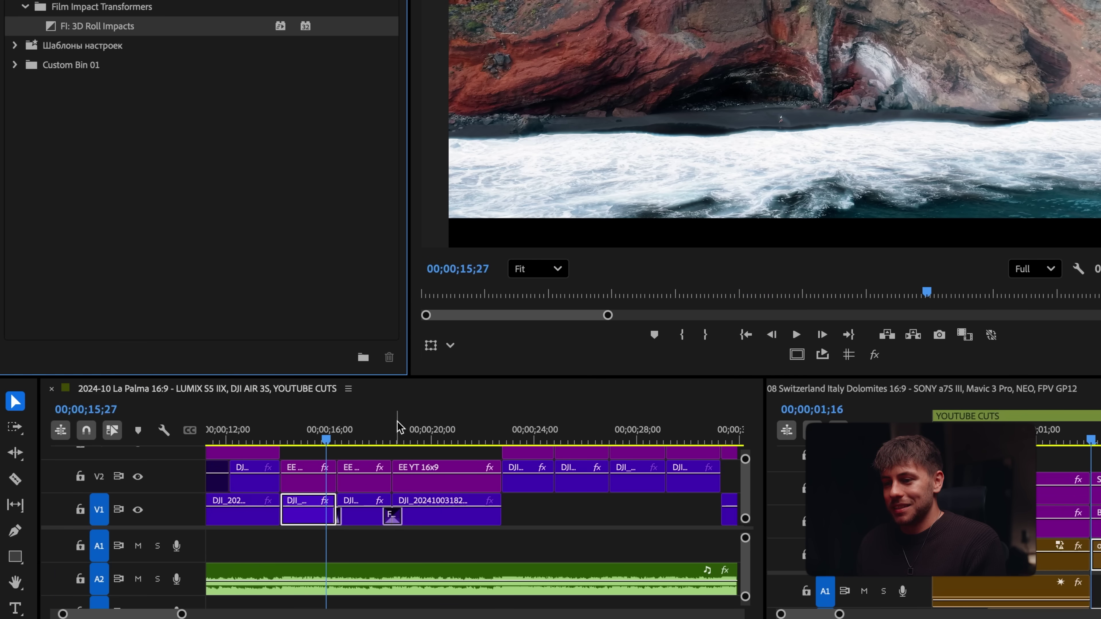
key(space)
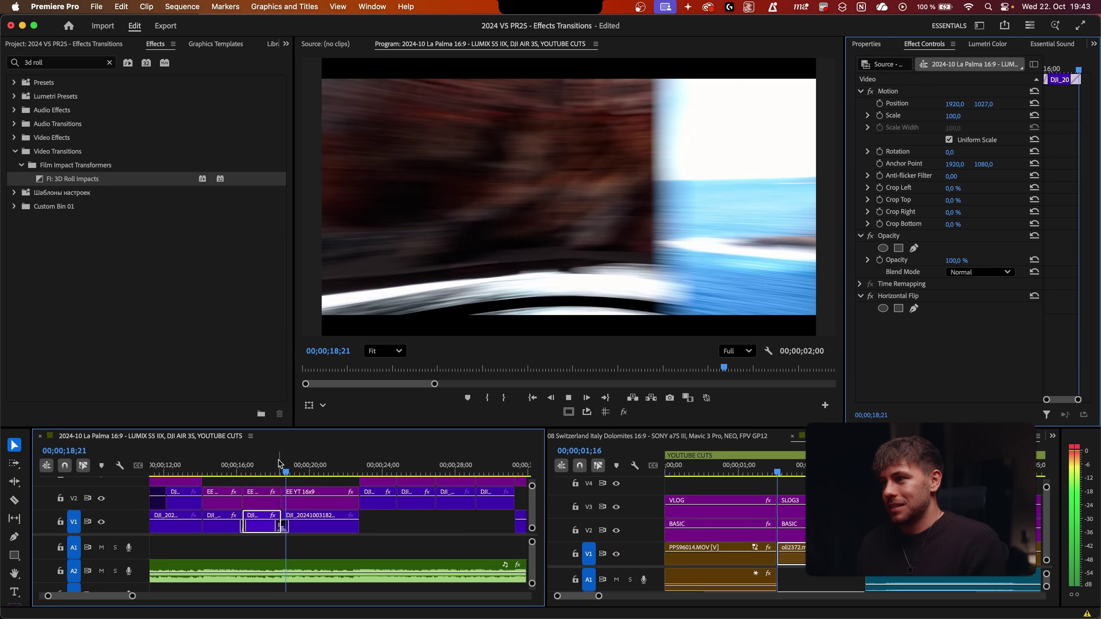
Open the 3D Roll Impacts transition's settings with the playhead at 00;00;18;10 and set its edge behavior to Repeat
click(280, 465)
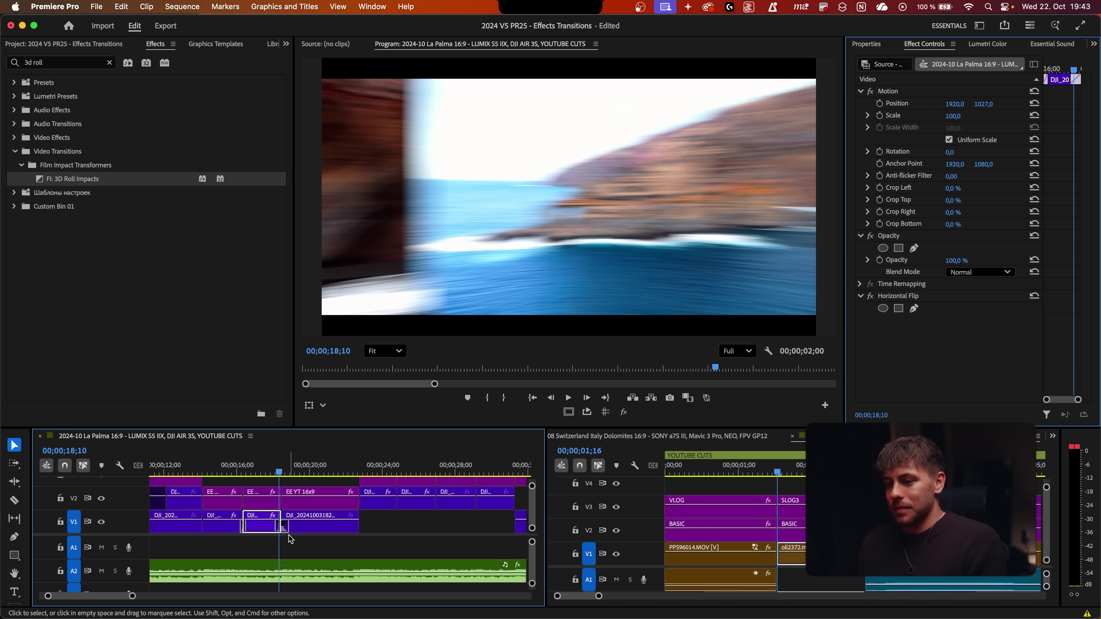
click(285, 527)
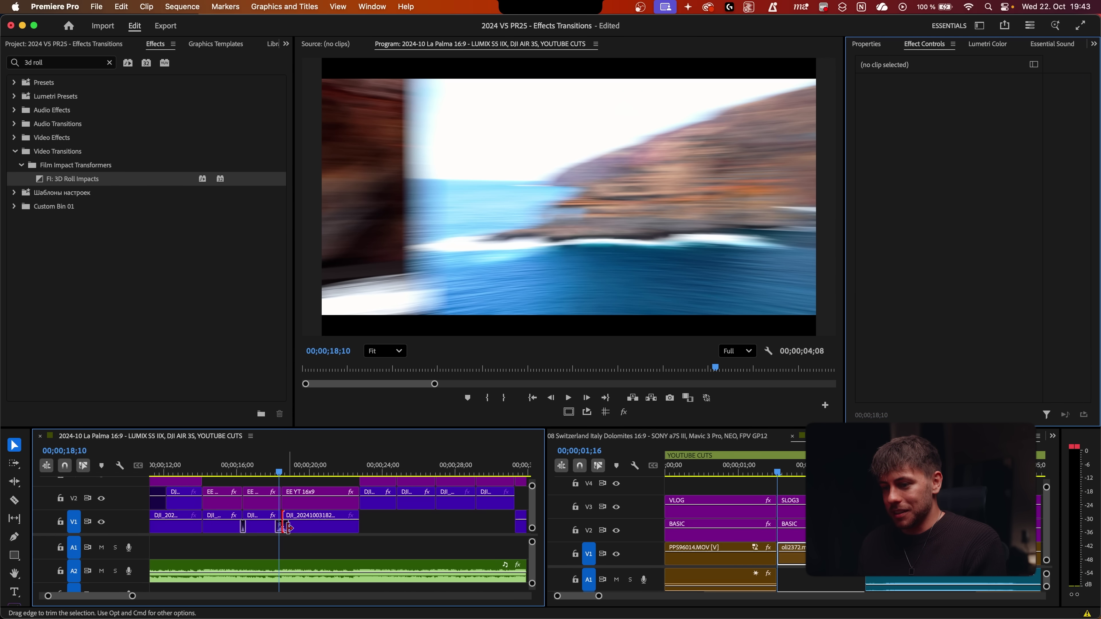
click(290, 528)
click(283, 526)
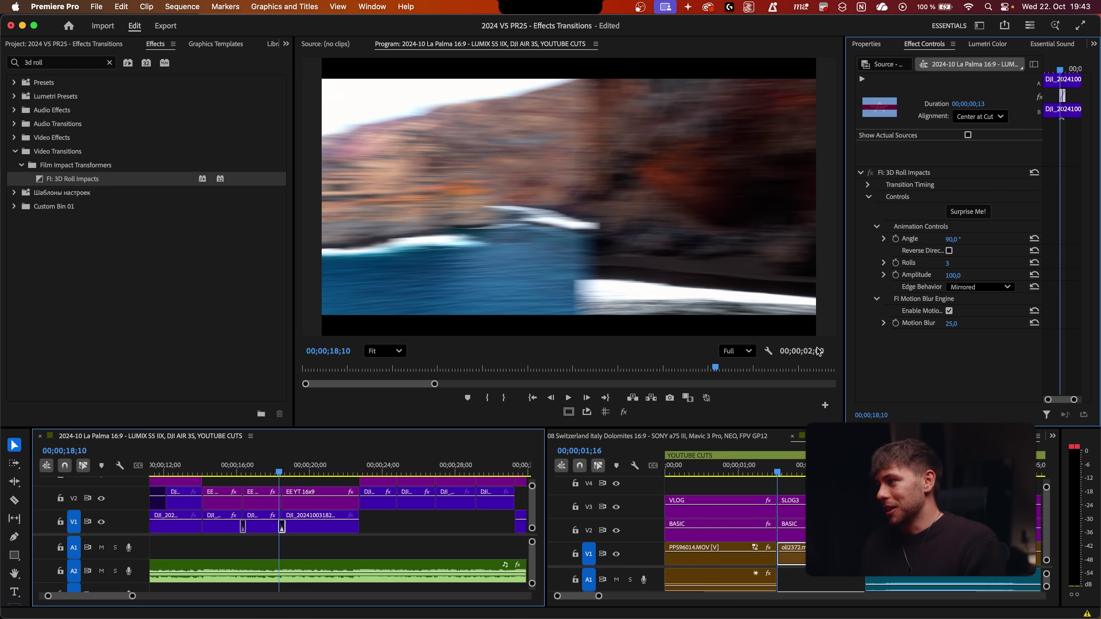
click(977, 288)
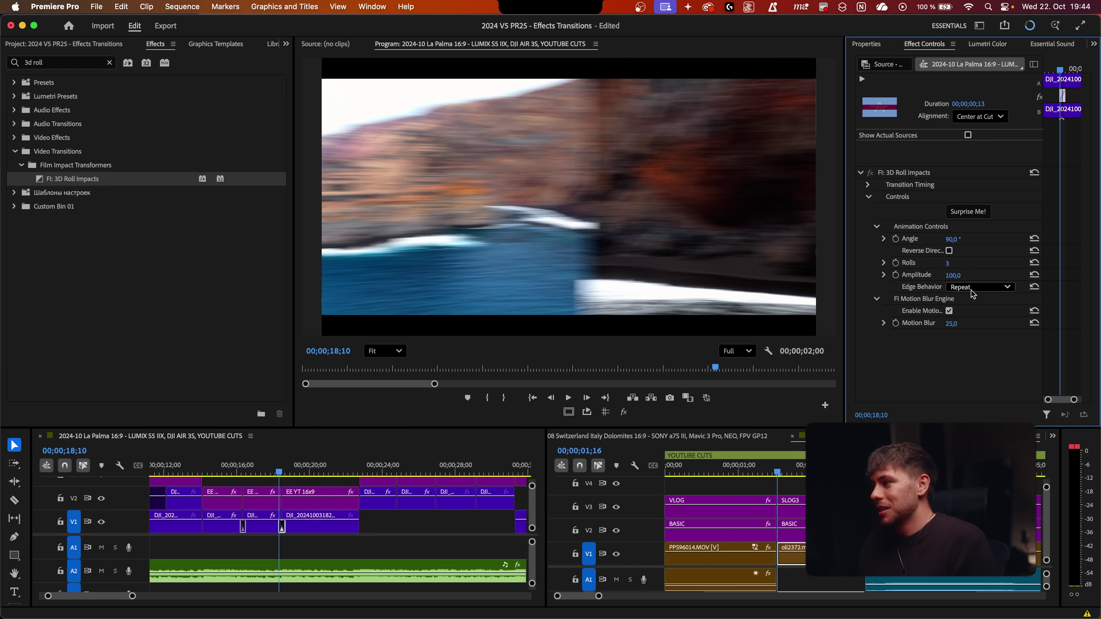
Randomize the 3D Roll Impacts transition with Surprise Me, play it across the cut and scrub to 00;00;18;14
click(971, 212)
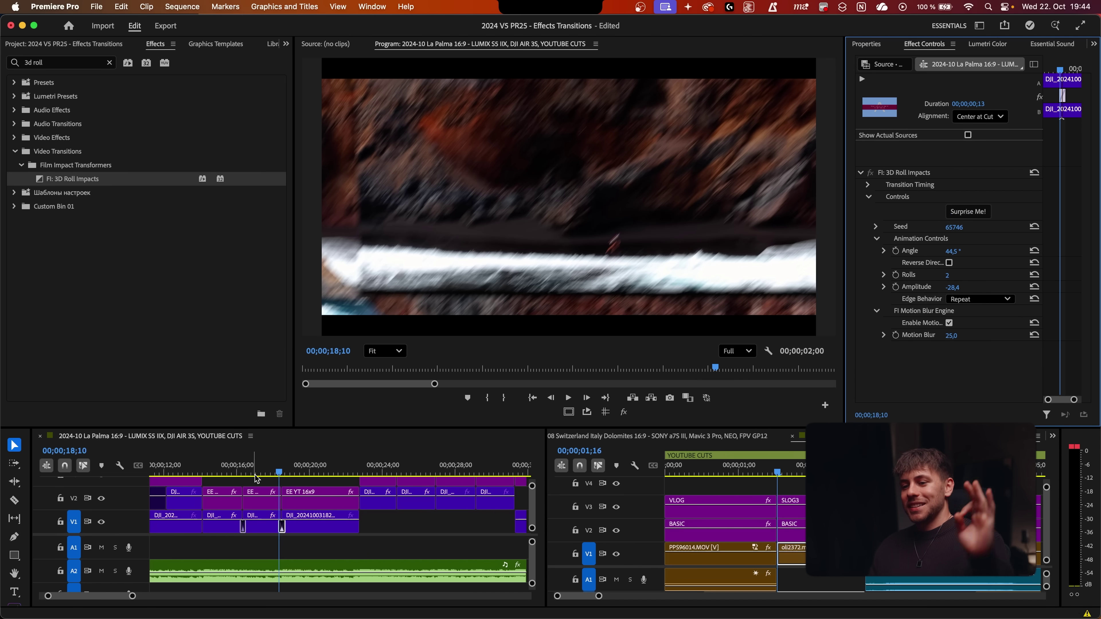
key(space)
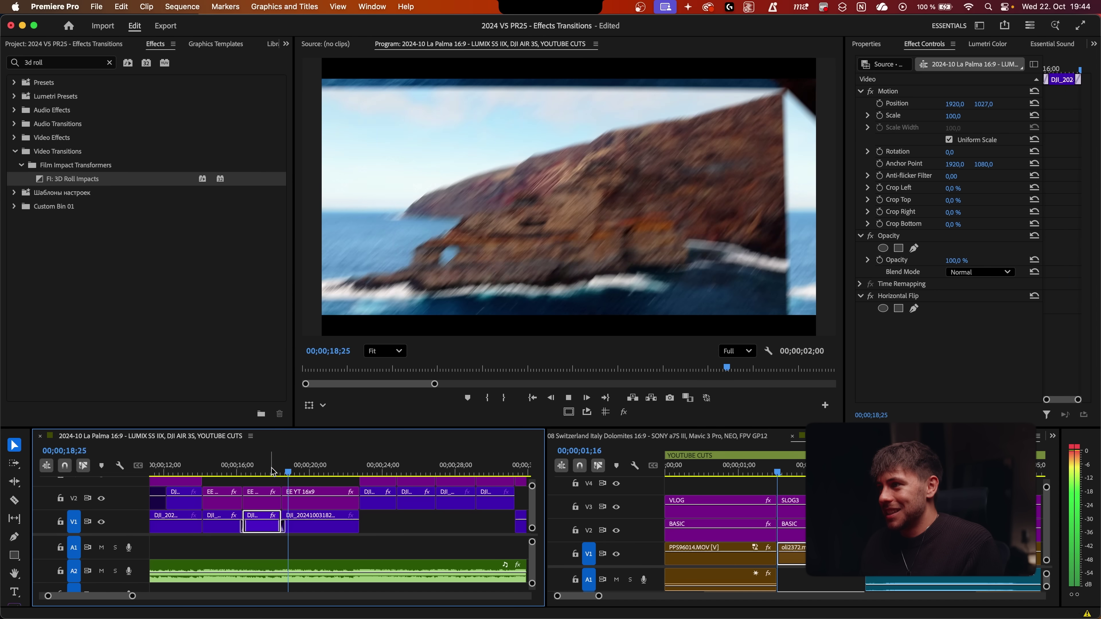
drag(272, 471, 281, 471)
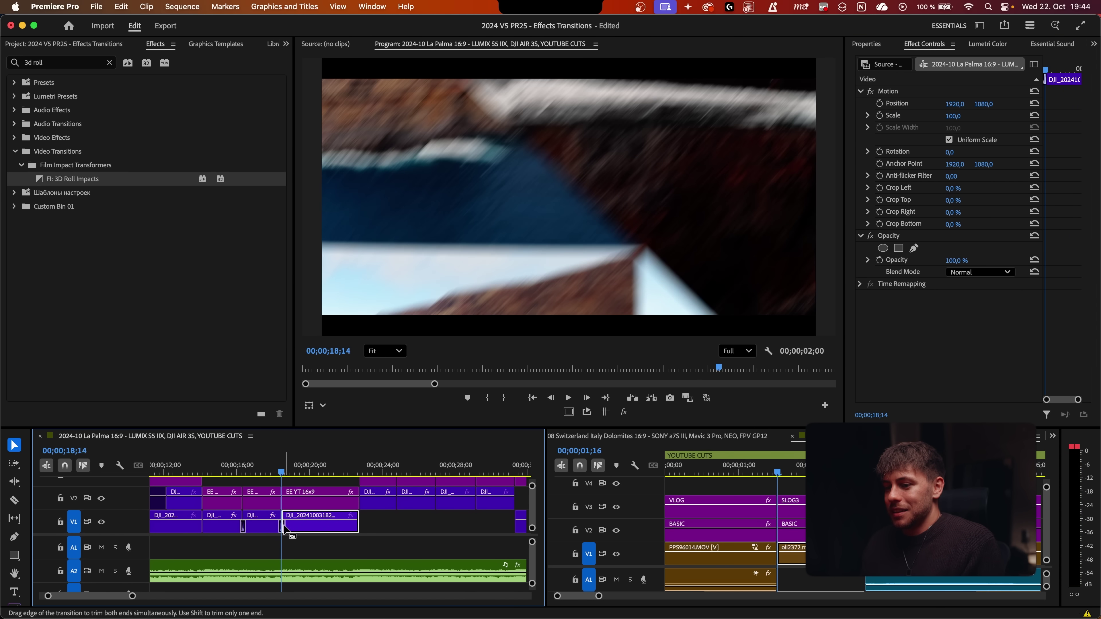